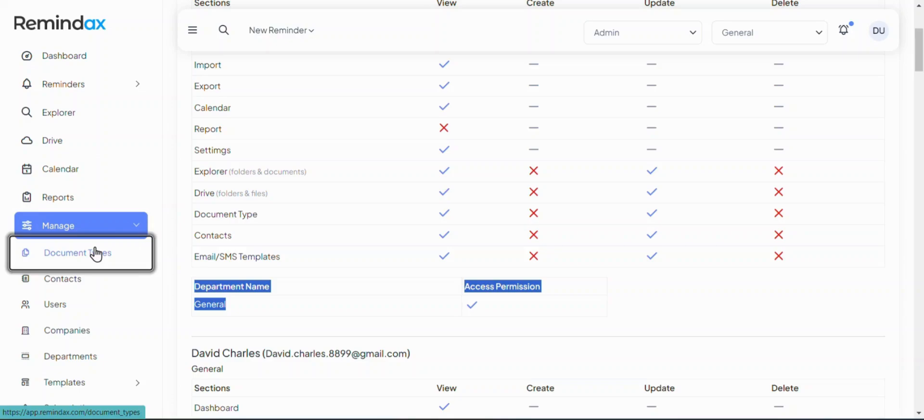
Show the Document Types list and toggle the select-all box on, then off again
{"action": "left_click", "coordinate": [96, 254]}
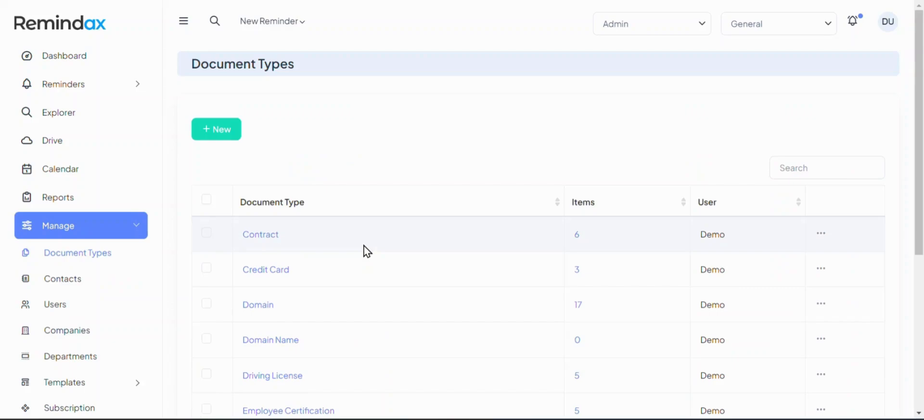
{"action": "left_click", "coordinate": [206, 200]}
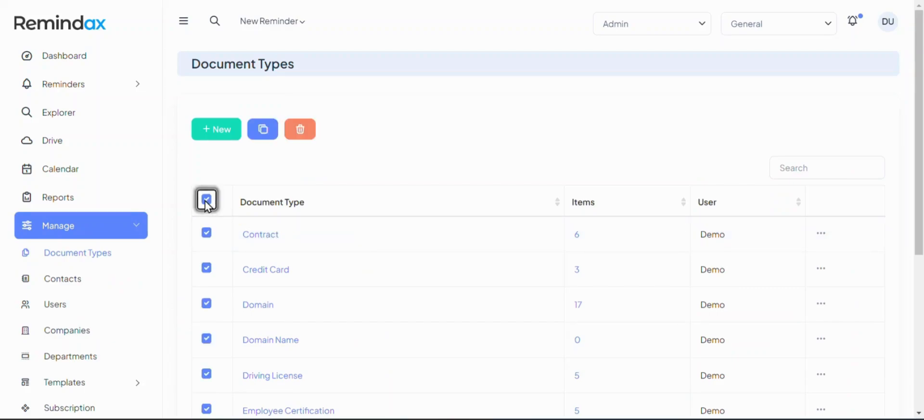
{"action": "scroll", "coordinate": [345, 292], "scroll_direction": "down", "scroll_amount": 5}
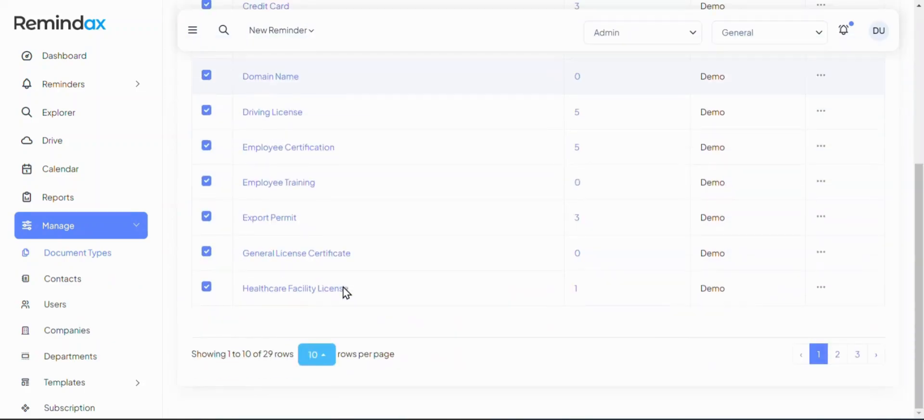
{"action": "scroll", "coordinate": [344, 291], "scroll_direction": "up", "scroll_amount": 5}
{"action": "left_click", "coordinate": [206, 201]}
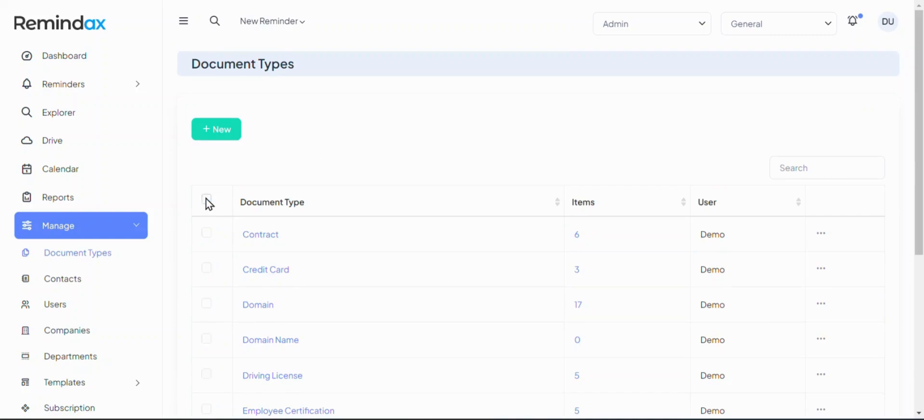
Preview the New Document Type form, return to Document Types, then go to Contacts
{"action": "left_click", "coordinate": [227, 137]}
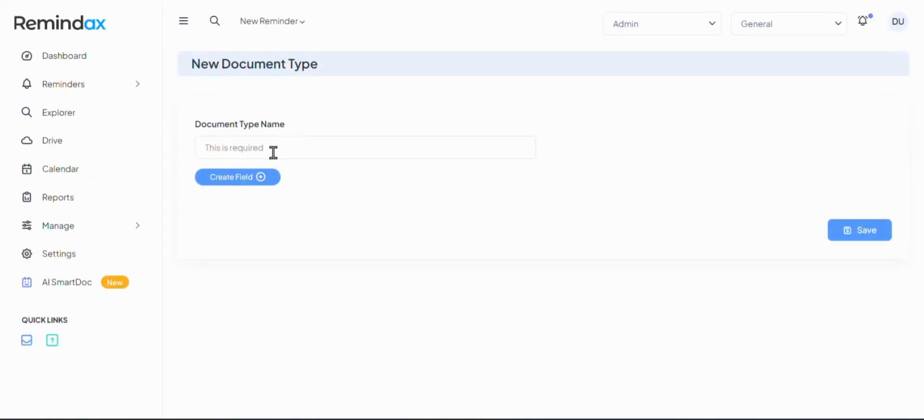
{"action": "left_click", "coordinate": [273, 152]}
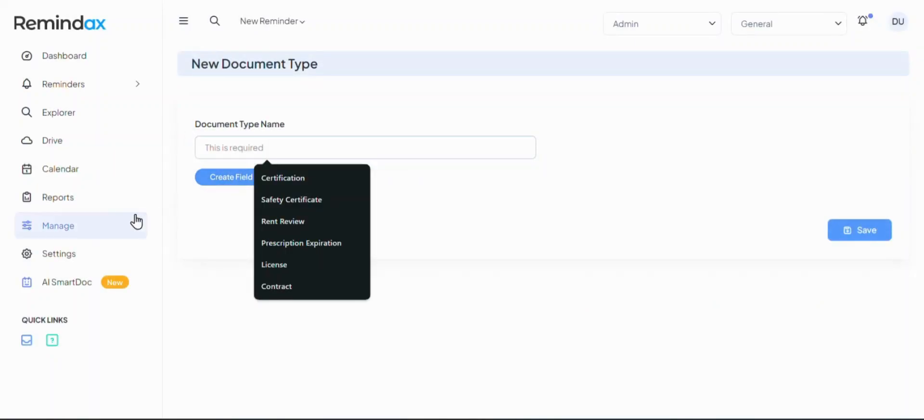
{"action": "left_click", "coordinate": [116, 225]}
{"action": "left_click", "coordinate": [97, 253]}
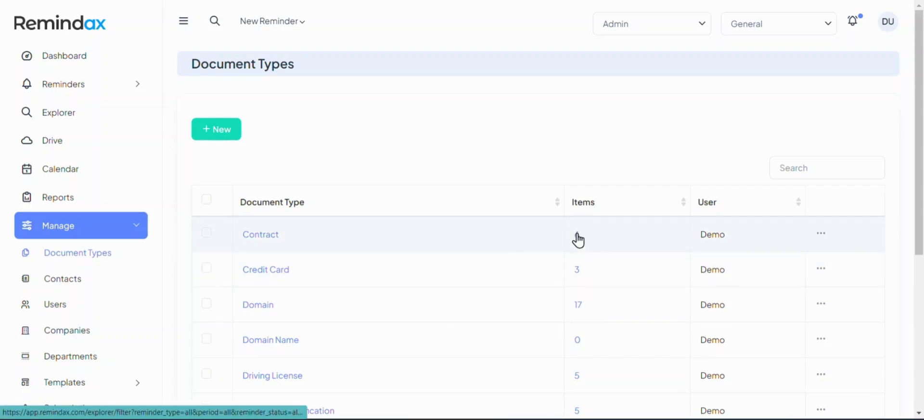
{"action": "left_click", "coordinate": [114, 290]}
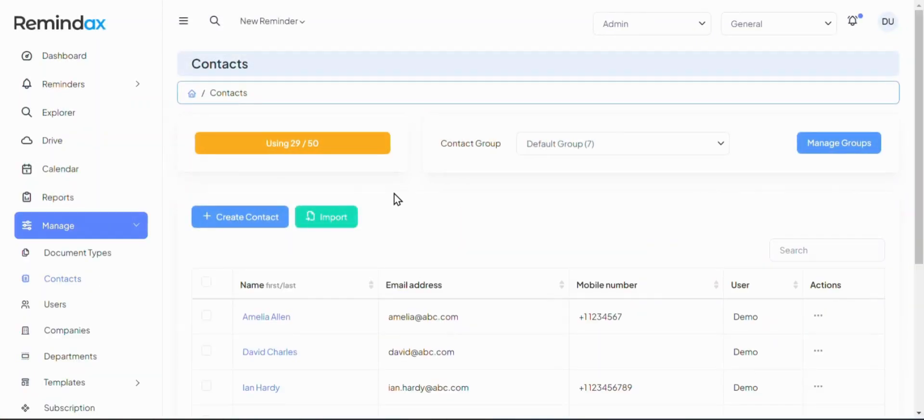
Scroll the Default Group contacts and preview the Create Contact form before going back
{"action": "scroll", "coordinate": [396, 198], "scroll_direction": "down", "scroll_amount": 4}
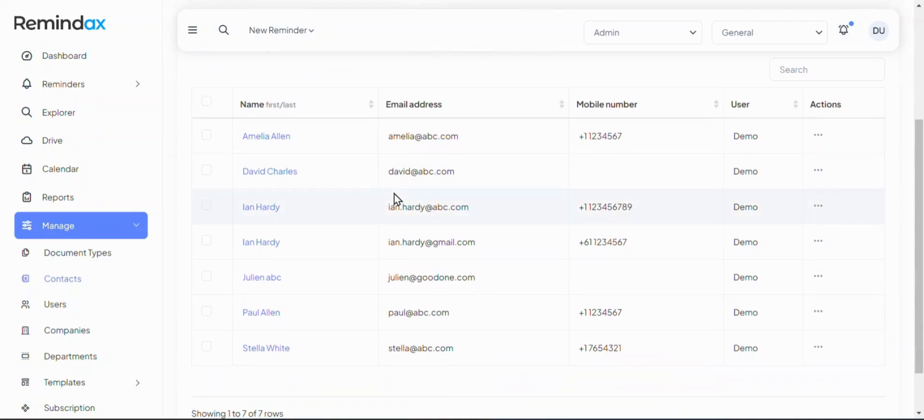
{"action": "scroll", "coordinate": [394, 198], "scroll_direction": "up", "scroll_amount": 3}
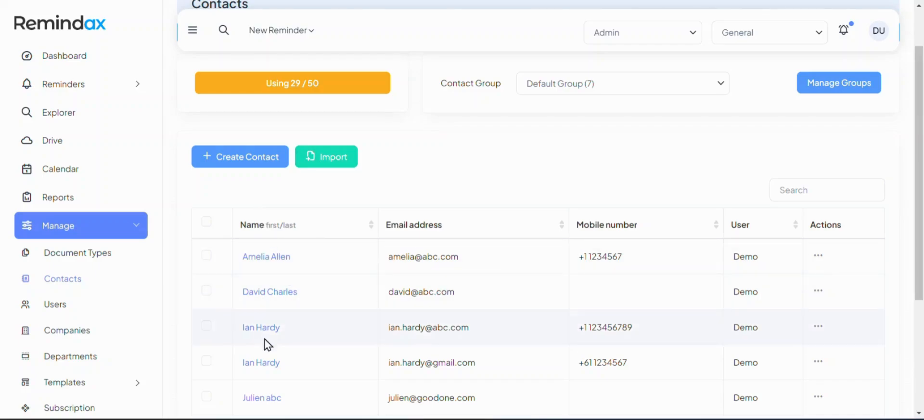
{"action": "left_click", "coordinate": [262, 172]}
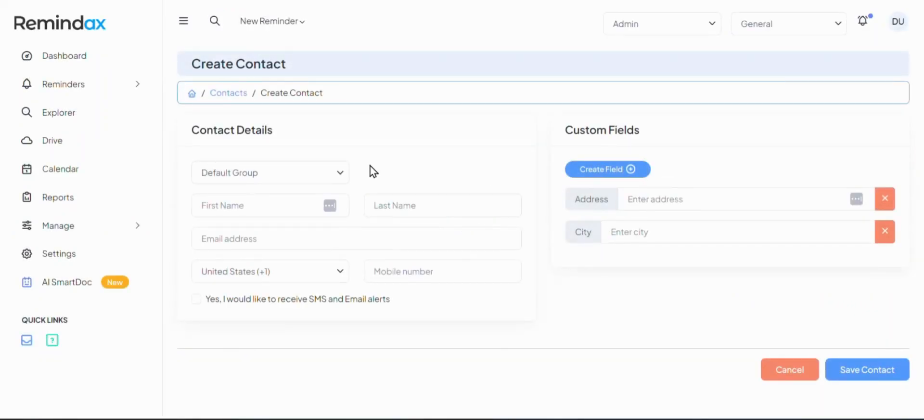
{"action": "left_click", "coordinate": [229, 94]}
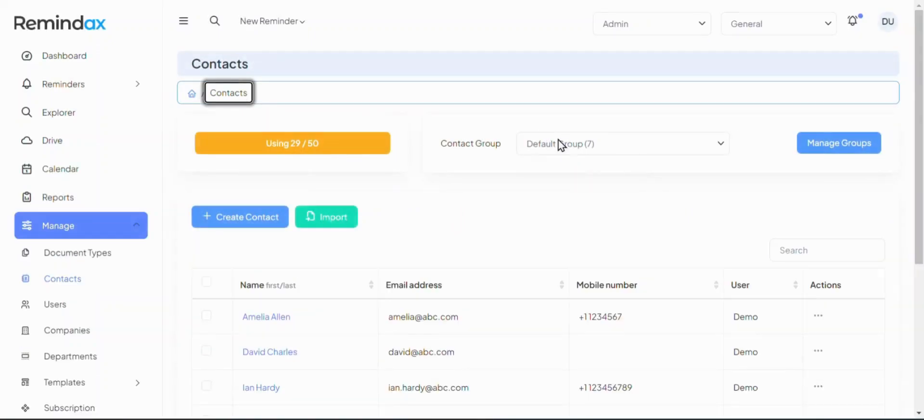
Review the Contact Groups on the Manage Groups page, then return to Contacts
{"action": "left_click", "coordinate": [647, 149]}
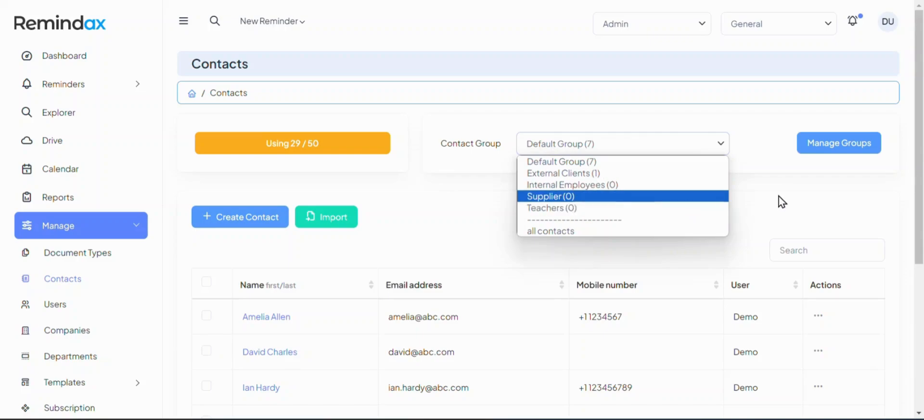
{"action": "left_click", "coordinate": [813, 155]}
{"action": "left_click", "coordinate": [814, 155]}
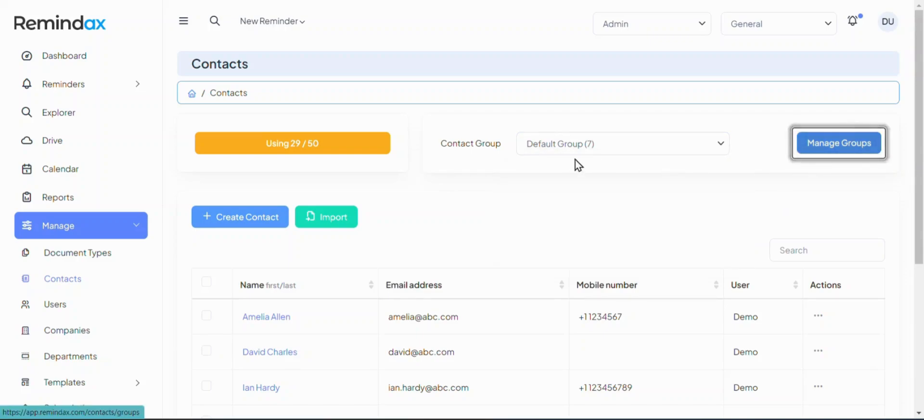
{"action": "scroll", "coordinate": [337, 275], "scroll_direction": "down", "scroll_amount": 2}
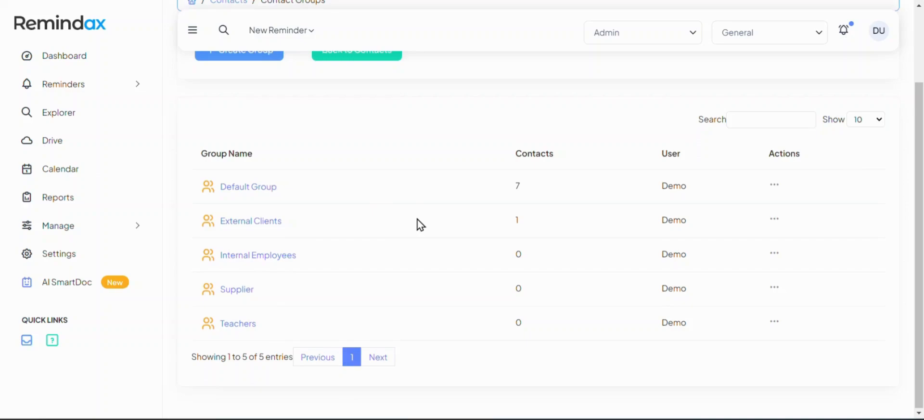
{"action": "scroll", "coordinate": [414, 225], "scroll_direction": "up", "scroll_amount": 2}
{"action": "left_click", "coordinate": [355, 148]}
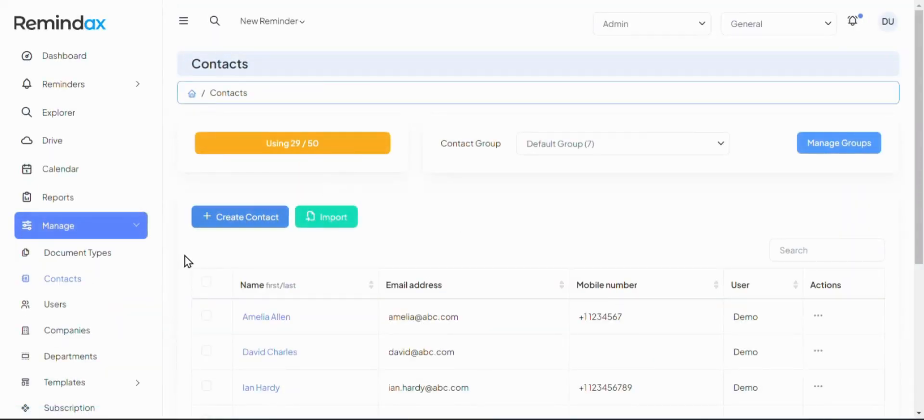
From the Users list, show the Permissions page for the last Editor user
{"action": "left_click", "coordinate": [64, 308]}
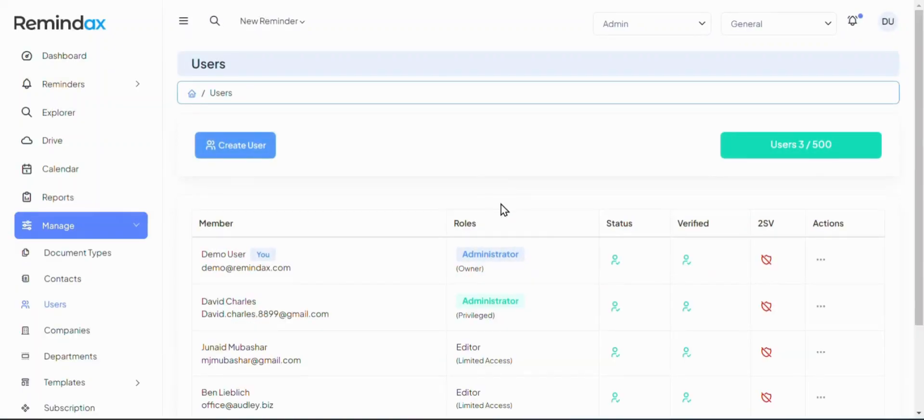
{"action": "scroll", "coordinate": [504, 210], "scroll_direction": "down", "scroll_amount": 1}
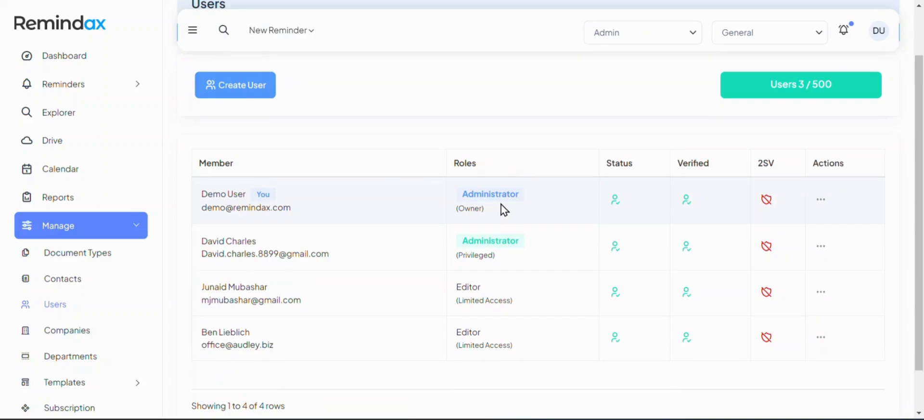
{"action": "left_click", "coordinate": [820, 337]}
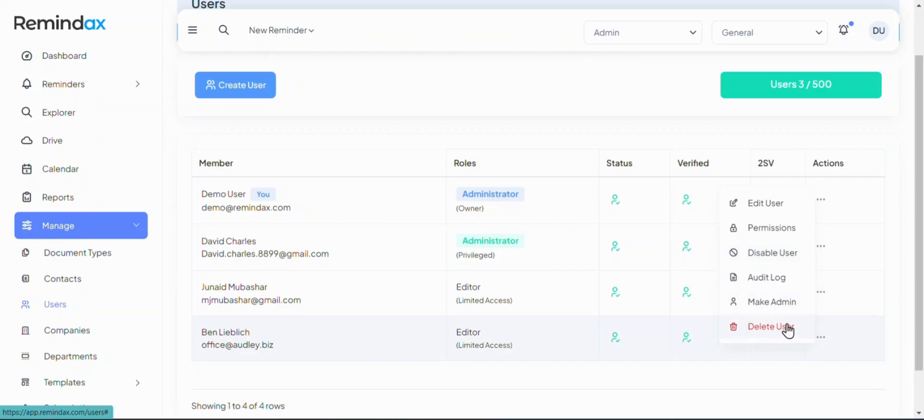
{"action": "left_click", "coordinate": [775, 228]}
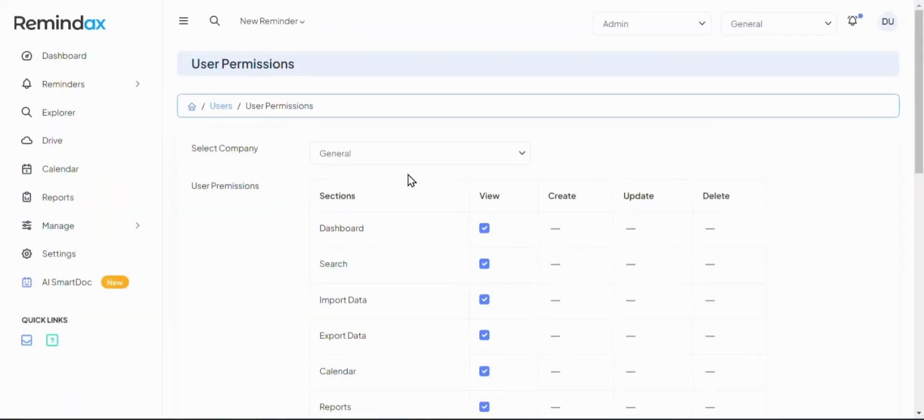
Keep General as the company and look over the section permission table
{"action": "left_click", "coordinate": [421, 159]}
{"action": "left_click", "coordinate": [291, 233]}
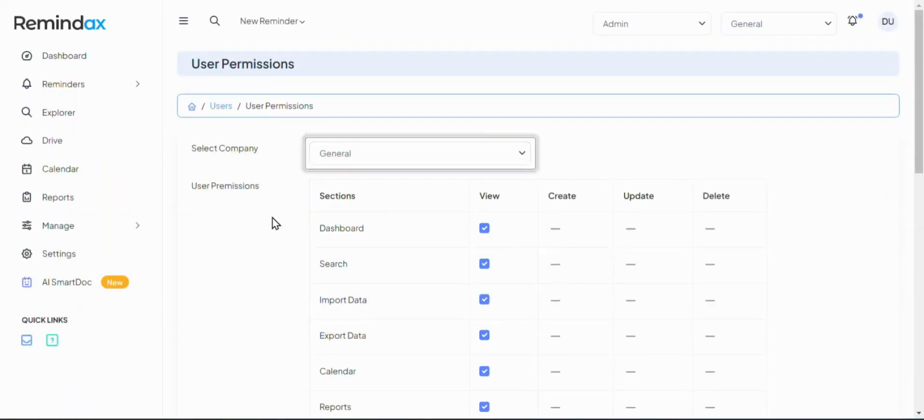
{"action": "scroll", "coordinate": [273, 220], "scroll_direction": "down", "scroll_amount": 5}
{"action": "scroll", "coordinate": [273, 221], "scroll_direction": "up", "scroll_amount": 5}
{"action": "left_click", "coordinate": [417, 161]}
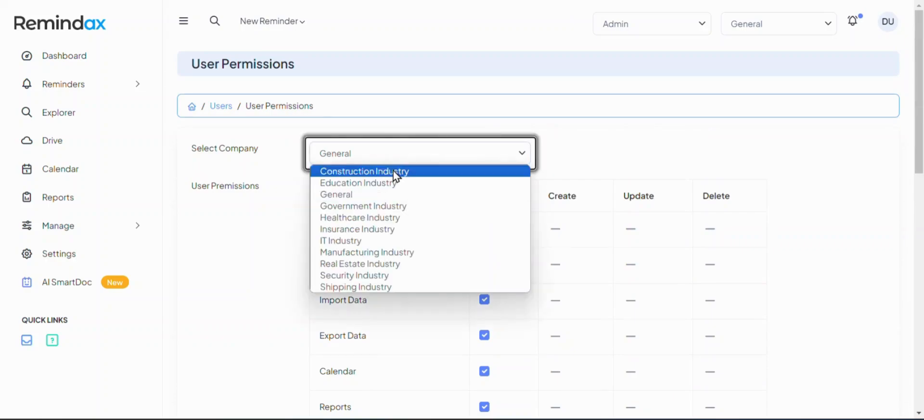
{"action": "left_click", "coordinate": [380, 197]}
{"action": "scroll", "coordinate": [260, 222], "scroll_direction": "down", "scroll_amount": 7}
{"action": "scroll", "coordinate": [249, 221], "scroll_direction": "down", "scroll_amount": 3}
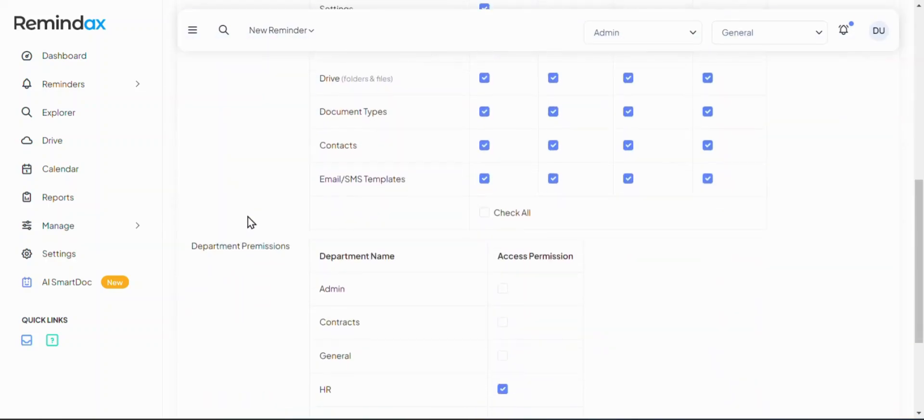
{"action": "scroll", "coordinate": [447, 262], "scroll_direction": "down", "scroll_amount": 3}
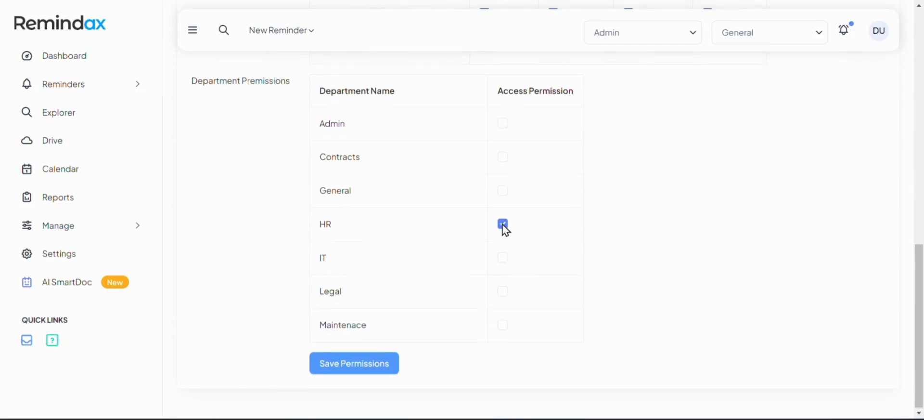
{"action": "scroll", "coordinate": [503, 227], "scroll_direction": "up", "scroll_amount": 10}
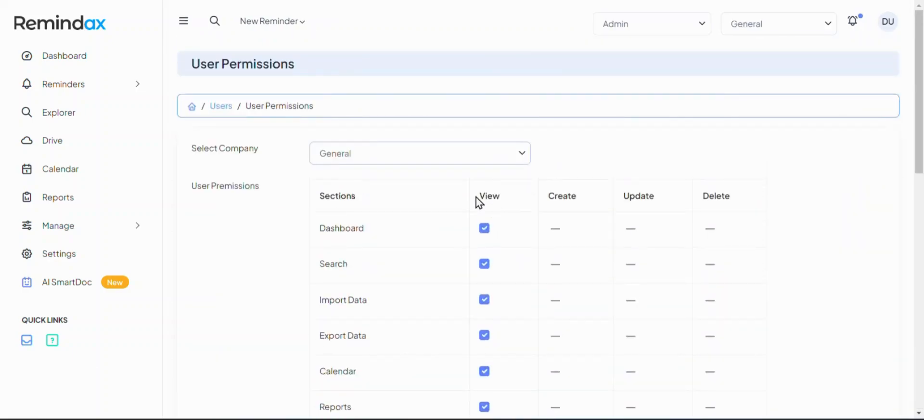
{"action": "left_click_drag", "start_coordinate": [475, 197], "coordinate": [563, 197]}
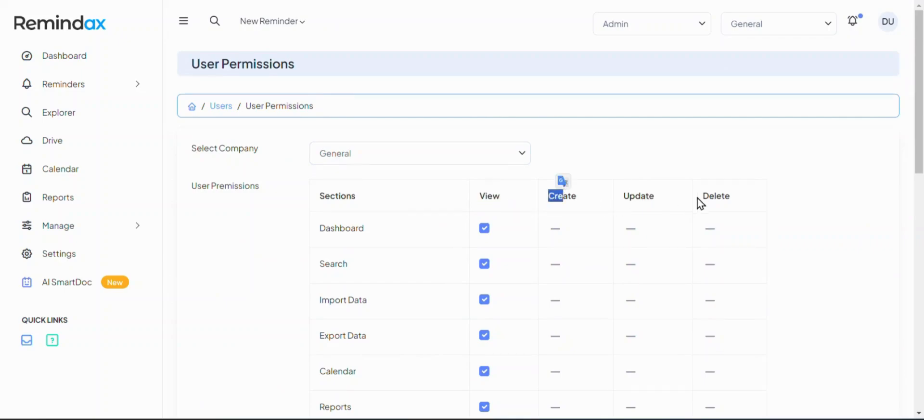
{"action": "scroll", "coordinate": [701, 204], "scroll_direction": "down", "scroll_amount": 7}
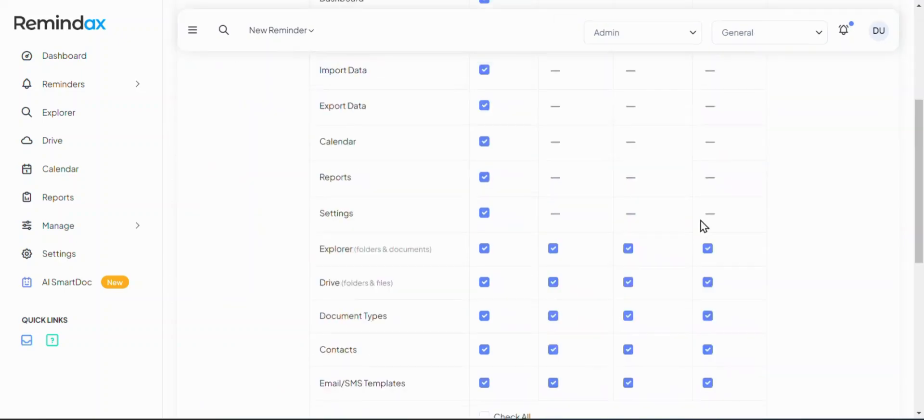
Untick Update and Delete for Explorer, Drive, Document Types, Contacts and Email/SMS Templates
{"action": "left_click", "coordinate": [709, 252]}
{"action": "left_click", "coordinate": [632, 252]}
{"action": "left_click", "coordinate": [630, 221]}
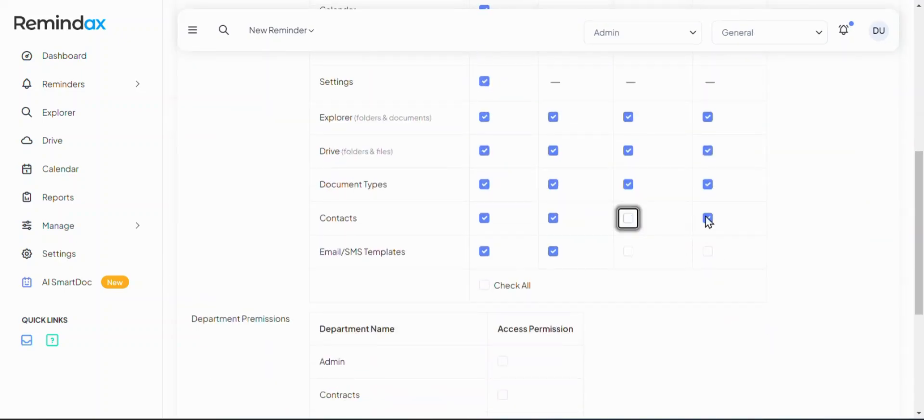
{"action": "left_click", "coordinate": [708, 219]}
{"action": "left_click", "coordinate": [709, 186]}
{"action": "left_click", "coordinate": [629, 185]}
{"action": "left_click", "coordinate": [630, 152]}
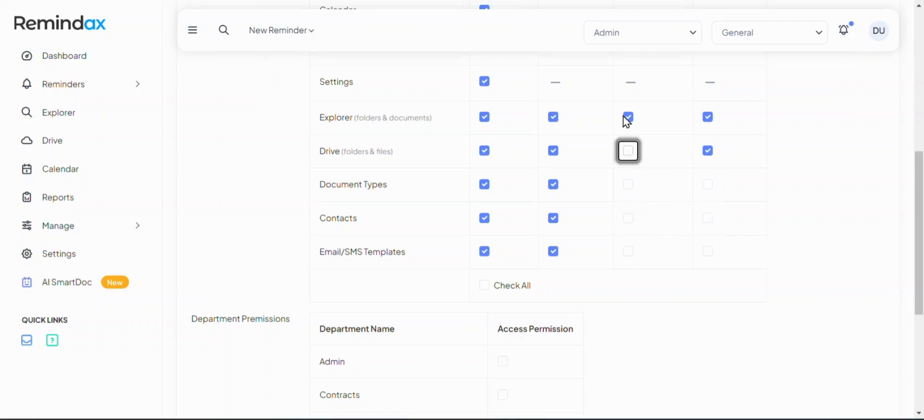
{"action": "left_click", "coordinate": [628, 118]}
{"action": "left_click", "coordinate": [708, 118]}
{"action": "left_click", "coordinate": [708, 150]}
Untick Create for Explorer, Drive, Document Types, Contacts and Email/SMS Templates
{"action": "scroll", "coordinate": [483, 261], "scroll_direction": "up", "scroll_amount": 10}
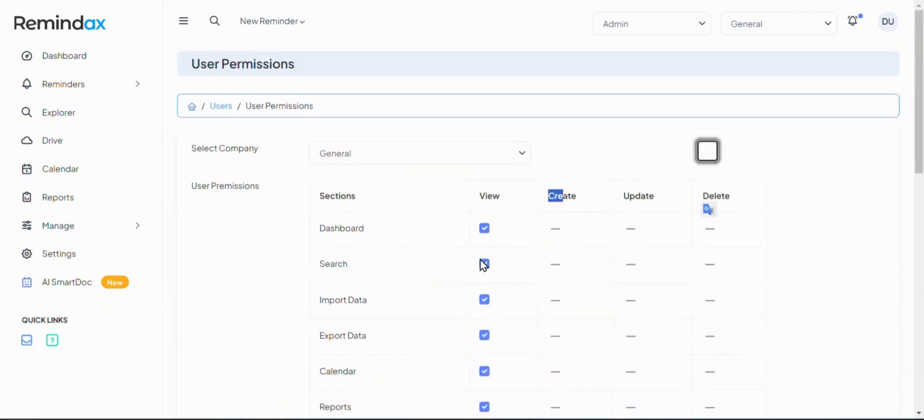
{"action": "scroll", "coordinate": [486, 268], "scroll_direction": "down", "scroll_amount": 10}
{"action": "left_click", "coordinate": [554, 117]}
{"action": "left_click", "coordinate": [553, 151]}
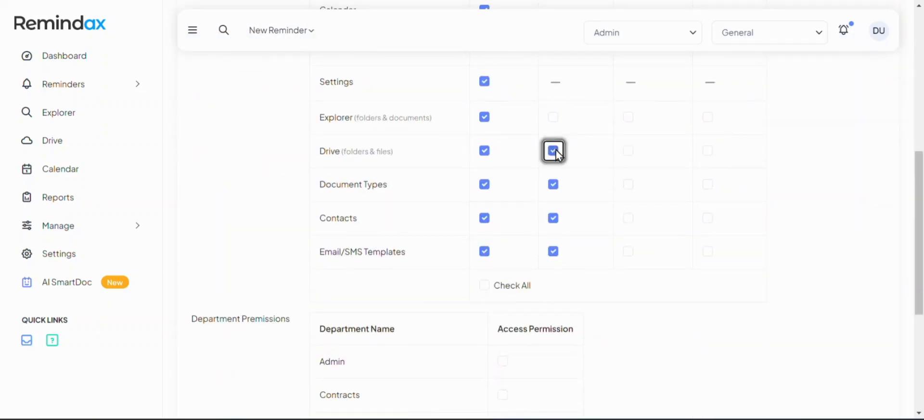
{"action": "left_click", "coordinate": [553, 185]}
{"action": "left_click", "coordinate": [553, 218]}
{"action": "left_click", "coordinate": [553, 251]}
Save the user's permission changes
{"action": "scroll", "coordinate": [541, 267], "scroll_direction": "down", "scroll_amount": 5}
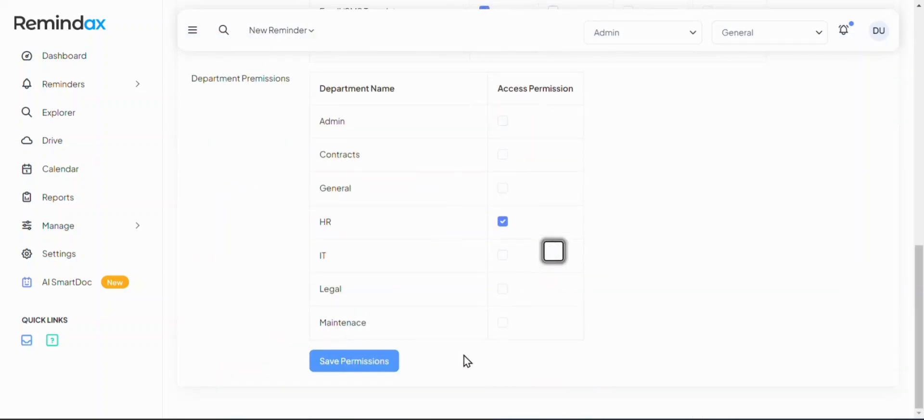
{"action": "left_click", "coordinate": [351, 363]}
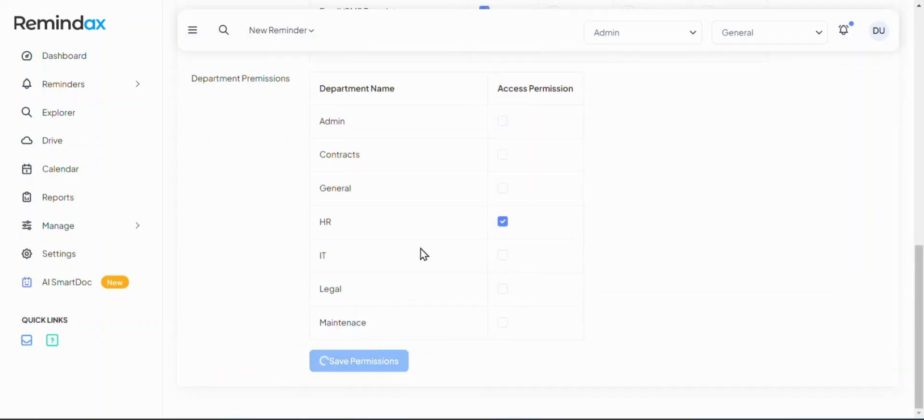
{"action": "scroll", "coordinate": [424, 253], "scroll_direction": "down", "scroll_amount": 3}
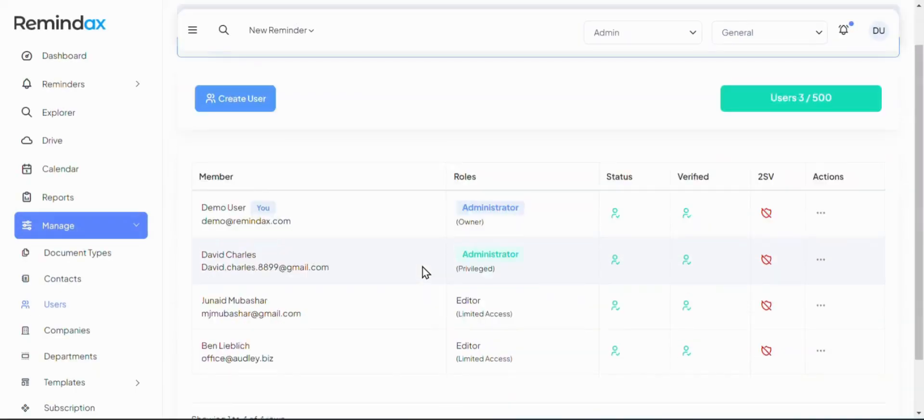
{"action": "left_click_drag", "start_coordinate": [454, 294], "coordinate": [531, 295]}
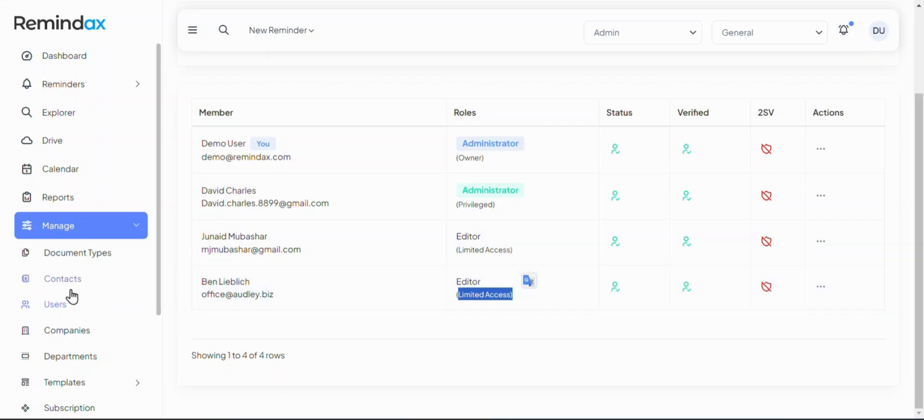
Go to Companies and scroll through the 11 companies' item, contact and drive limits
{"action": "left_click", "coordinate": [66, 331]}
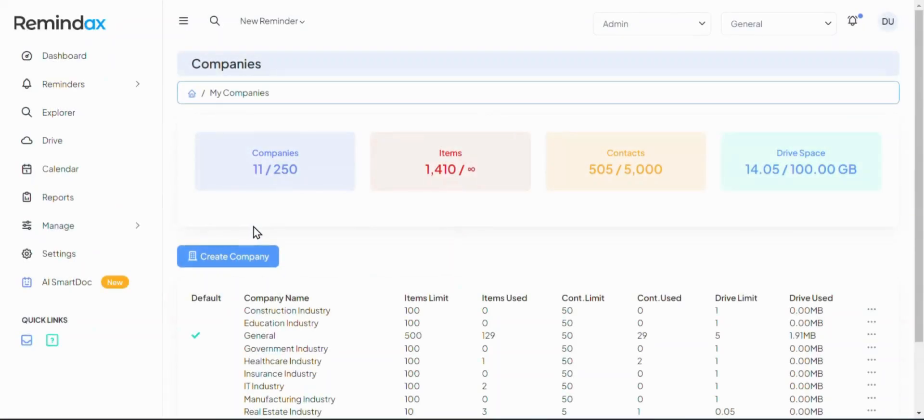
{"action": "scroll", "coordinate": [256, 233], "scroll_direction": "down", "scroll_amount": 4}
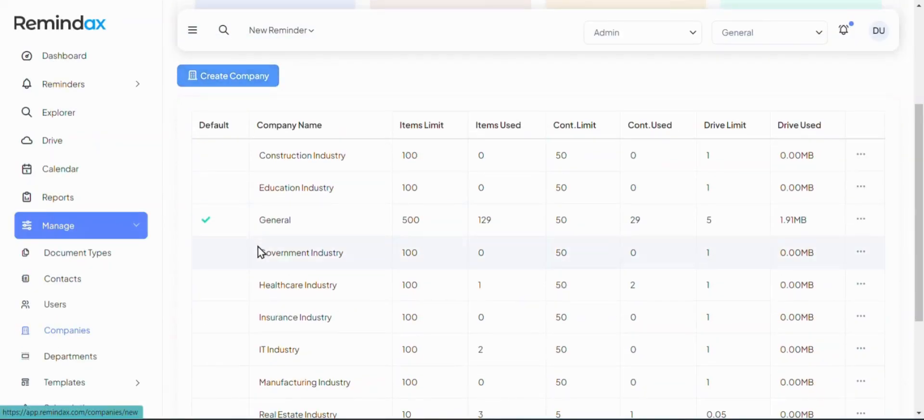
{"action": "left_click_drag", "start_coordinate": [402, 129], "coordinate": [618, 153]}
{"action": "scroll", "coordinate": [621, 159], "scroll_direction": "up", "scroll_amount": 3}
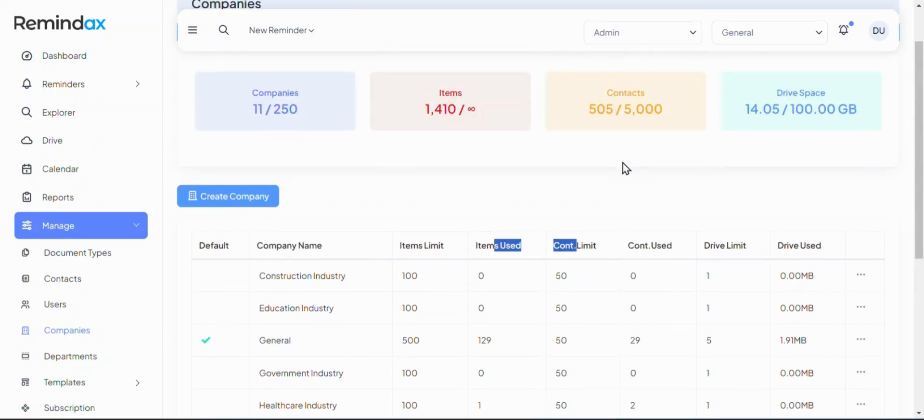
{"action": "scroll", "coordinate": [440, 207], "scroll_direction": "down", "scroll_amount": 4}
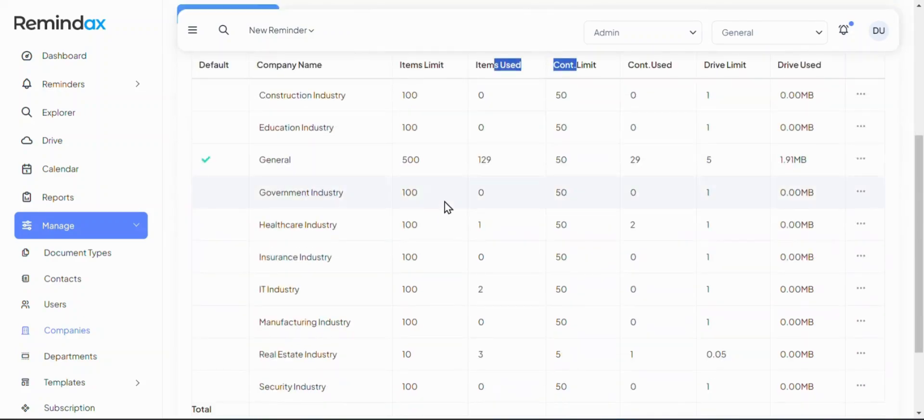
Pass through Departments to the Email templates list and start a new template from Expiration
{"action": "left_click", "coordinate": [77, 358]}
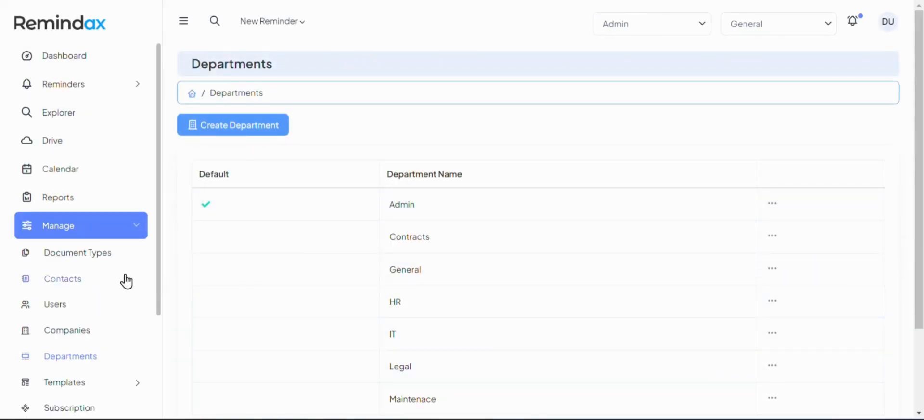
{"action": "scroll", "coordinate": [126, 277], "scroll_direction": "down", "scroll_amount": 3}
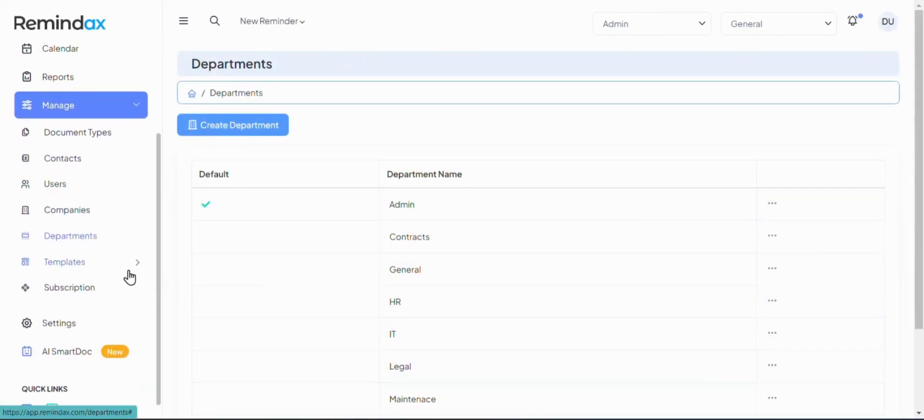
{"action": "left_click", "coordinate": [93, 267]}
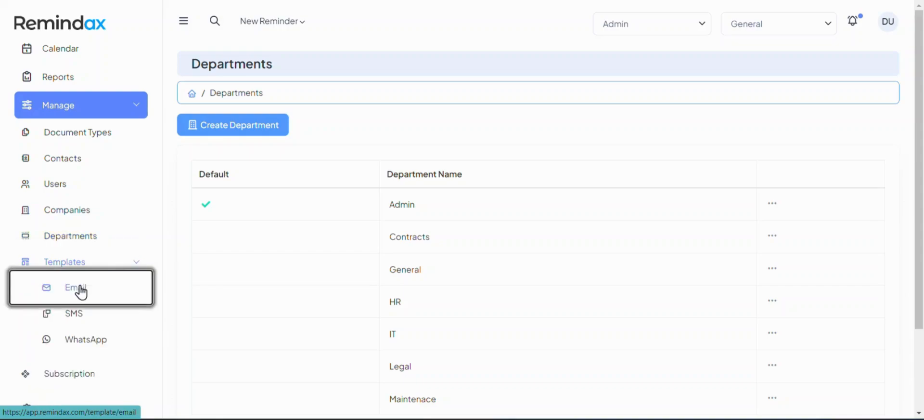
{"action": "left_click", "coordinate": [80, 291]}
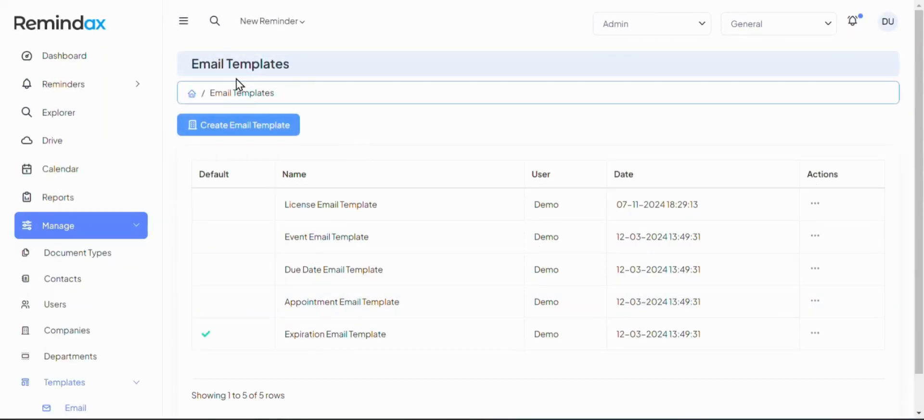
{"action": "left_click_drag", "start_coordinate": [199, 68], "coordinate": [276, 64]}
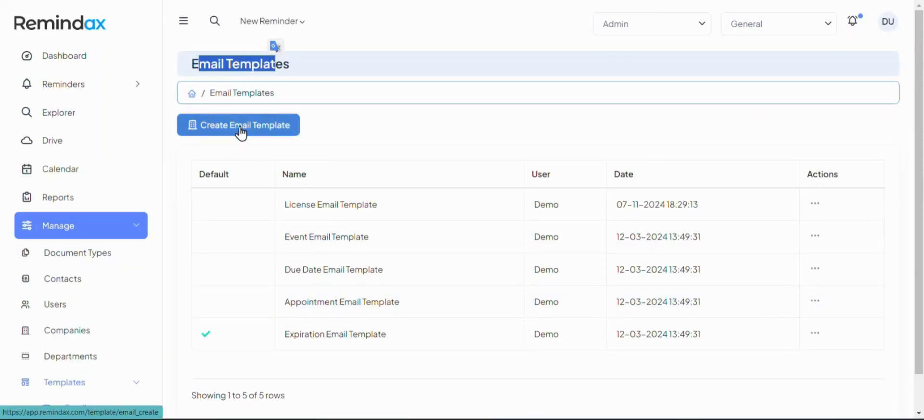
{"action": "left_click", "coordinate": [819, 334]}
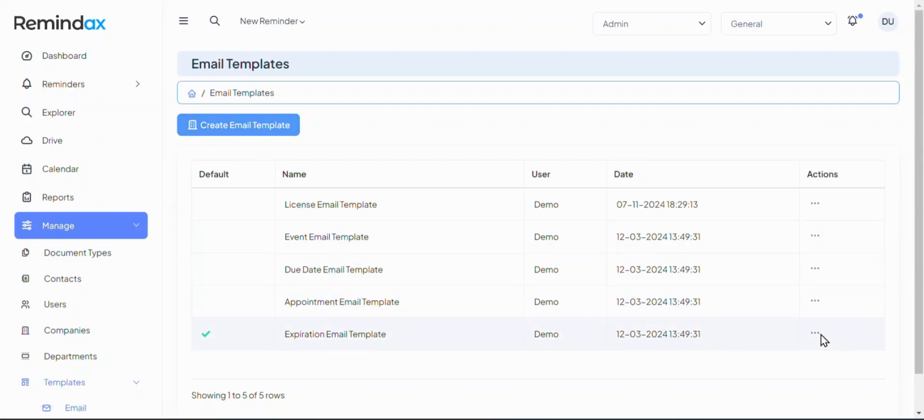
{"action": "left_click", "coordinate": [284, 133]}
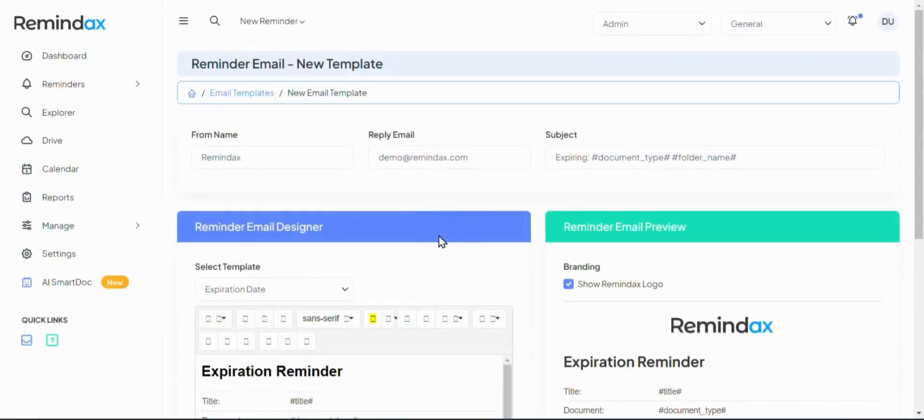
Change the From Name to Amazon and replace the reply-to email address
{"action": "double_click", "coordinate": [282, 159]}
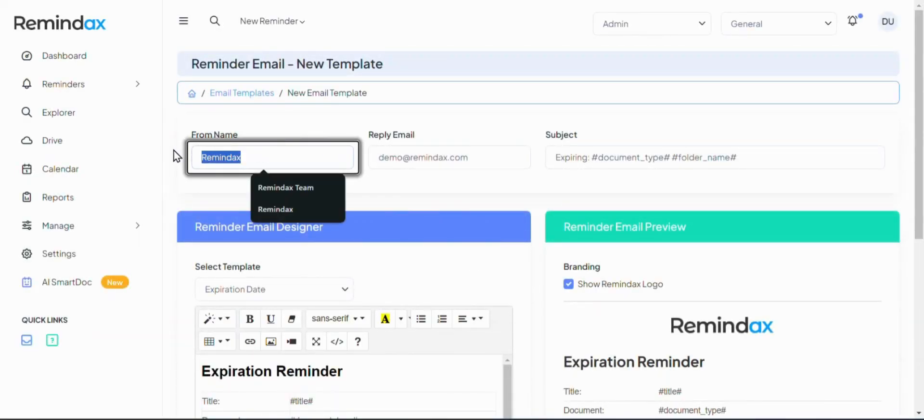
{"action": "left_click", "coordinate": [176, 157]}
{"action": "scroll", "coordinate": [176, 159], "scroll_direction": "down", "scroll_amount": 5}
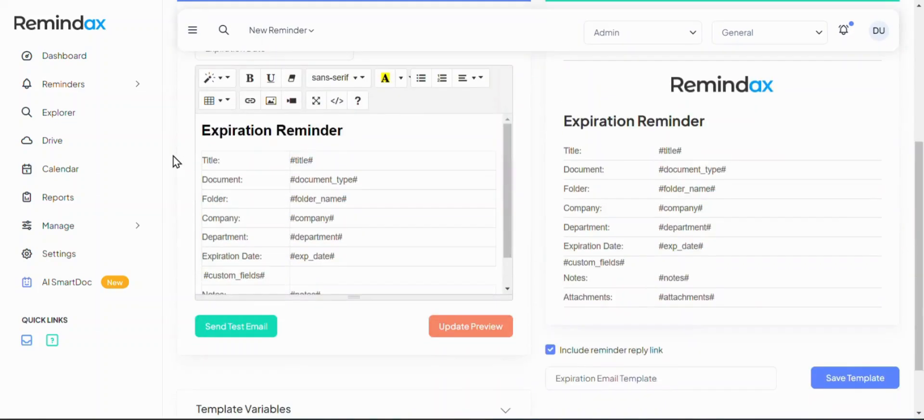
{"action": "scroll", "coordinate": [177, 161], "scroll_direction": "up", "scroll_amount": 4}
{"action": "scroll", "coordinate": [176, 161], "scroll_direction": "up", "scroll_amount": 1}
{"action": "double_click", "coordinate": [193, 158]}
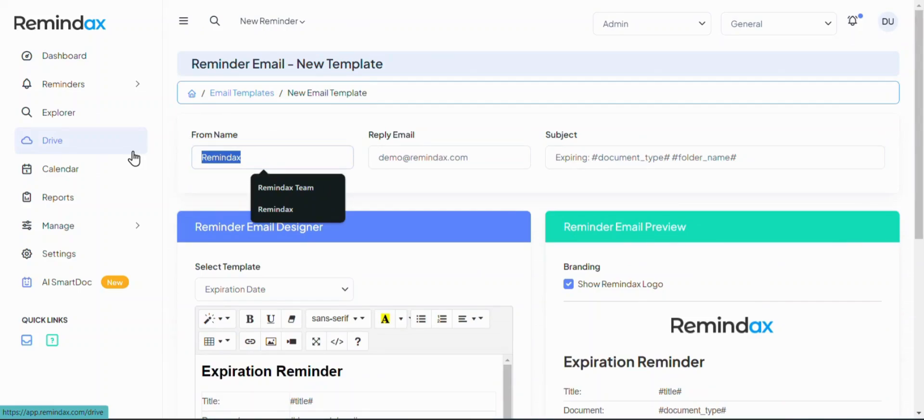
{"action": "type", "text": "Amazon"}
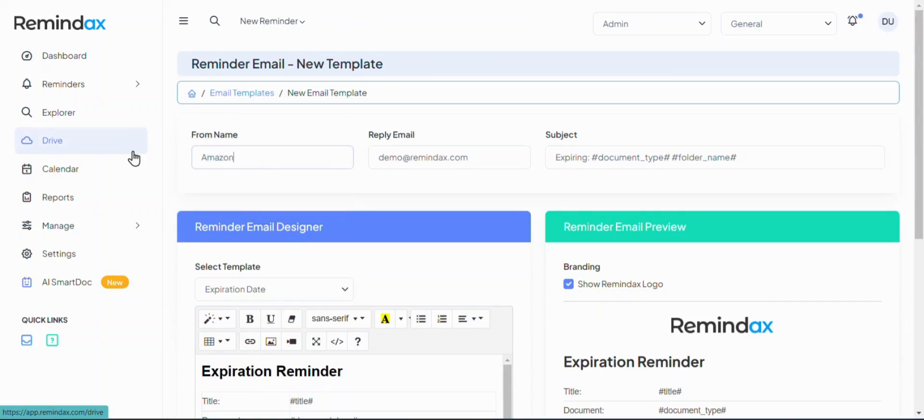
{"action": "double_click", "coordinate": [405, 158]}
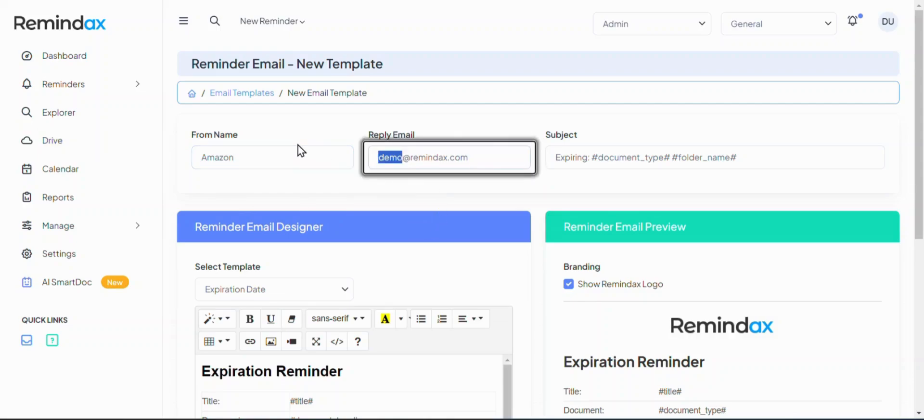
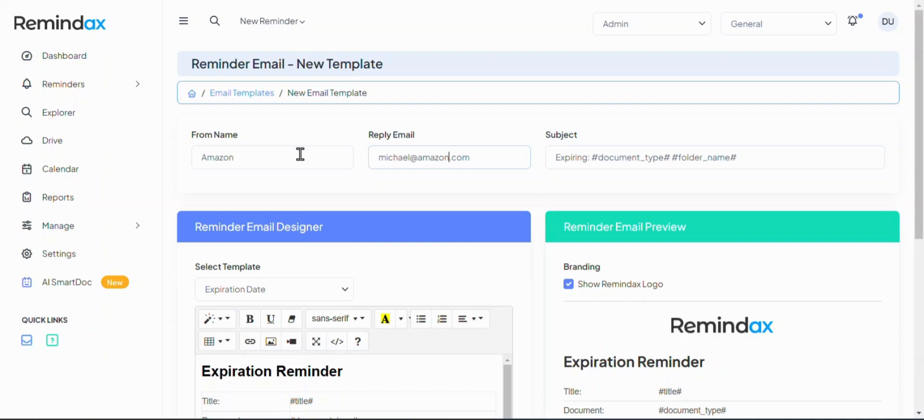
{"action": "left_click_drag", "start_coordinate": [301, 154], "coordinate": [192, 151]}
{"action": "left_click", "coordinate": [284, 164]}
Swap #folder_name# in the subject for 'on' plus the pasted #exp_date# variable
{"action": "left_click", "coordinate": [594, 159]}
{"action": "scroll", "coordinate": [515, 261], "scroll_direction": "down", "scroll_amount": 6}
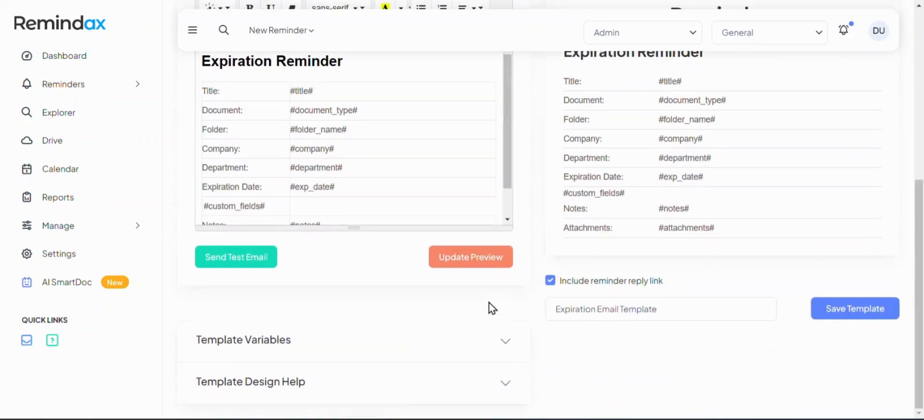
{"action": "left_click", "coordinate": [222, 345]}
{"action": "scroll", "coordinate": [280, 335], "scroll_direction": "down", "scroll_amount": 5}
{"action": "scroll", "coordinate": [282, 335], "scroll_direction": "down", "scroll_amount": 3}
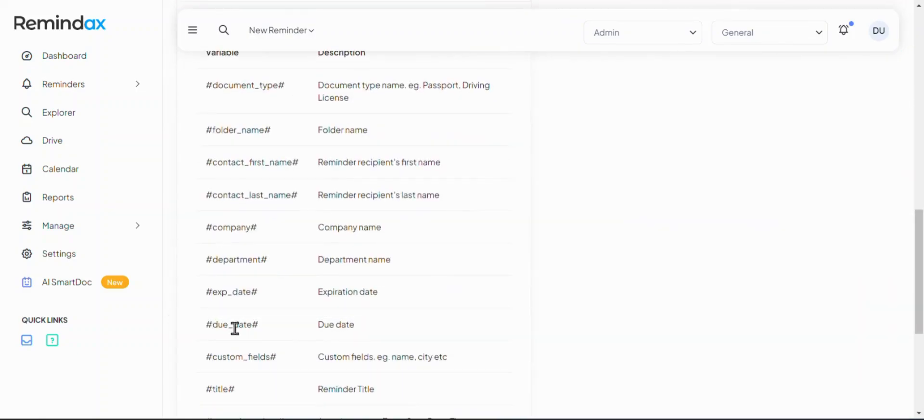
{"action": "left_click_drag", "start_coordinate": [283, 295], "coordinate": [199, 293]}
{"action": "key", "text": "ctrl+c"}
{"action": "scroll", "coordinate": [592, 283], "scroll_direction": "up", "scroll_amount": 13}
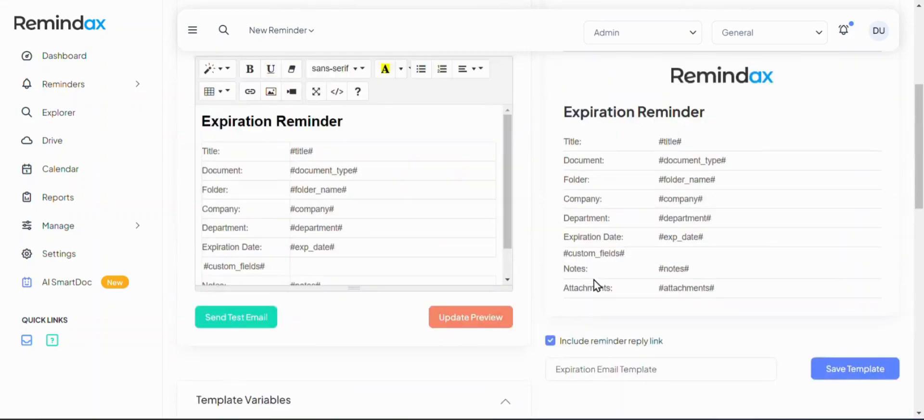
{"action": "left_click", "coordinate": [783, 164]}
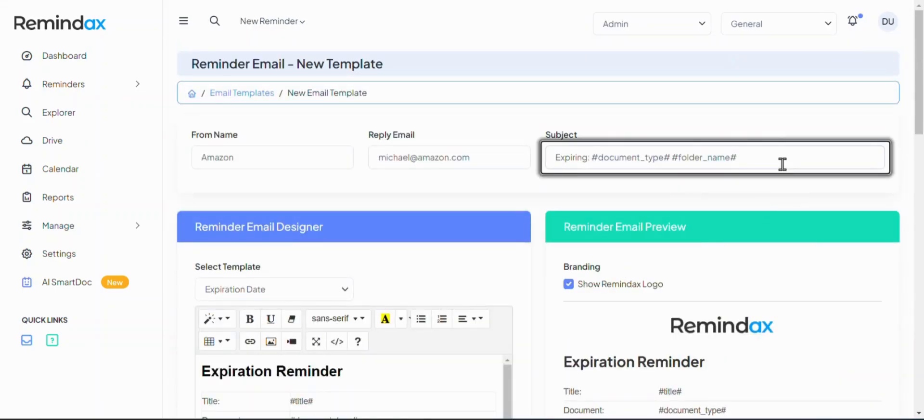
{"action": "key", "text": "shift+Left"}
{"action": "key", "text": "shift+Left"}
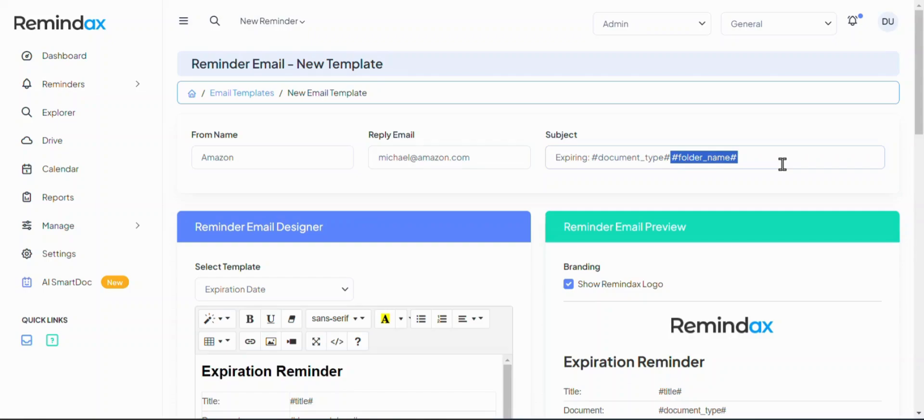
{"action": "type", "text": "on"}
{"action": "key", "text": "ctrl+v"}
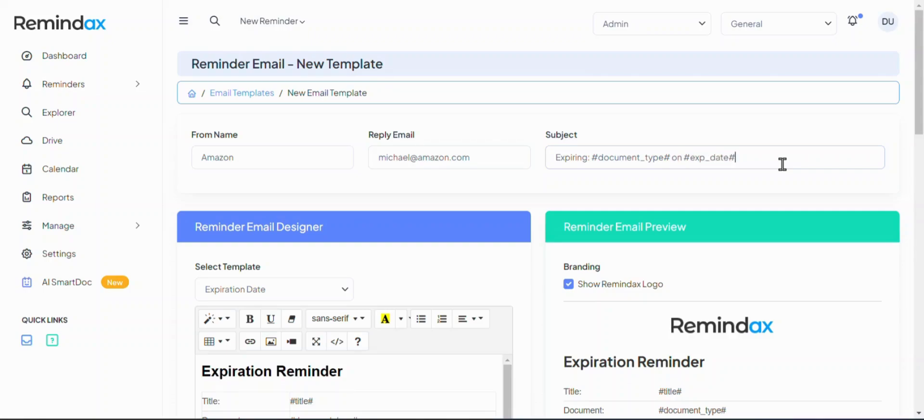
Delete the #custom_fields# row from the email body's details table
{"action": "scroll", "coordinate": [322, 227], "scroll_direction": "down", "scroll_amount": 2}
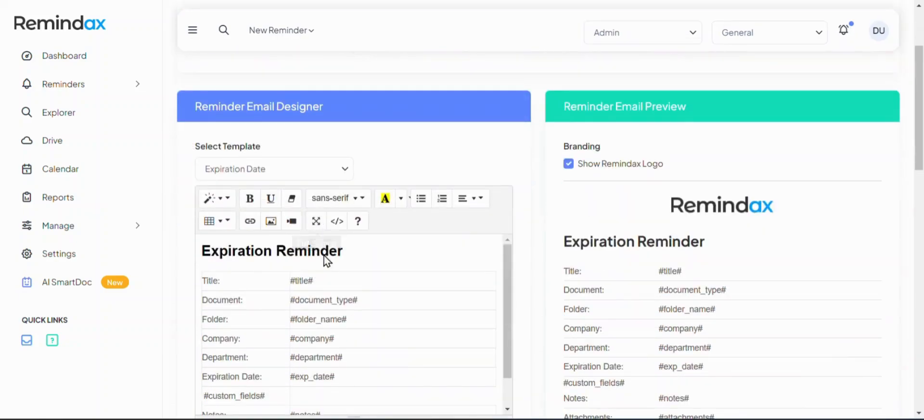
{"action": "scroll", "coordinate": [284, 290], "scroll_direction": "up", "scroll_amount": 1}
{"action": "left_click", "coordinate": [244, 307]}
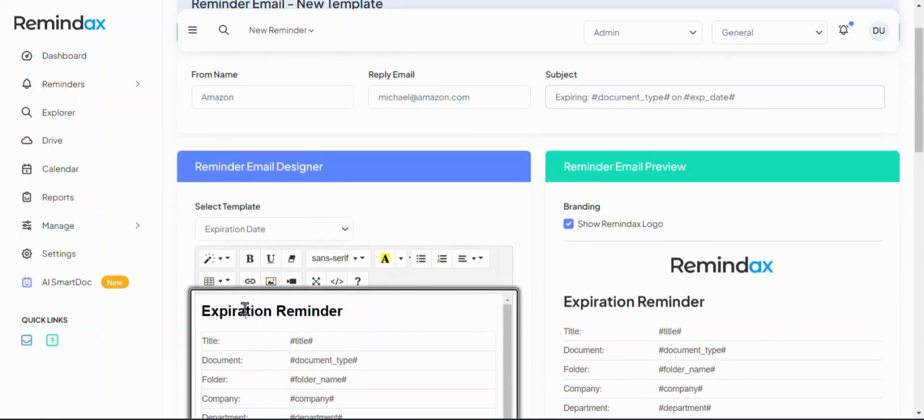
{"action": "scroll", "coordinate": [400, 339], "scroll_direction": "down", "scroll_amount": 1}
{"action": "scroll", "coordinate": [529, 257], "scroll_direction": "down", "scroll_amount": 2}
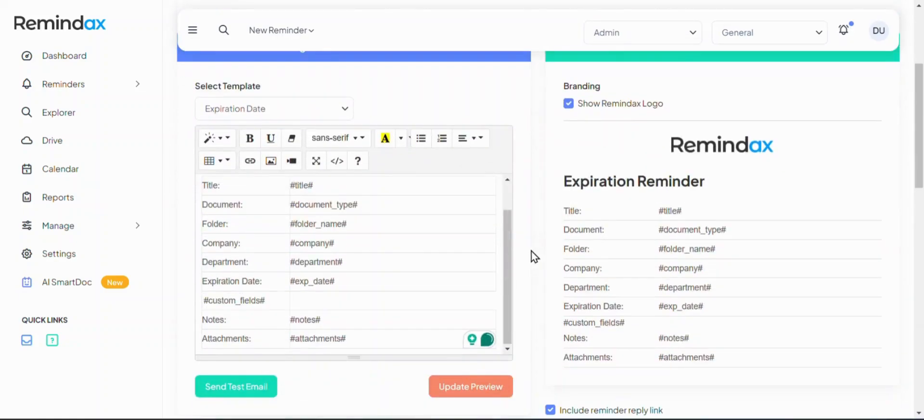
{"action": "left_click", "coordinate": [317, 299]}
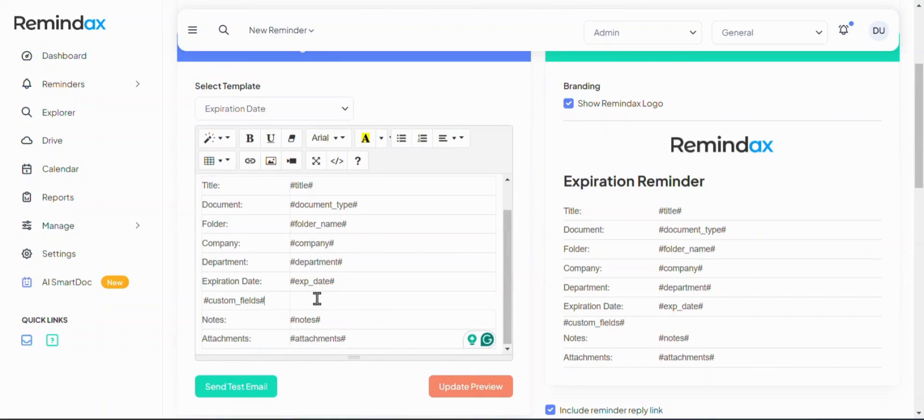
{"action": "left_click", "coordinate": [261, 301]}
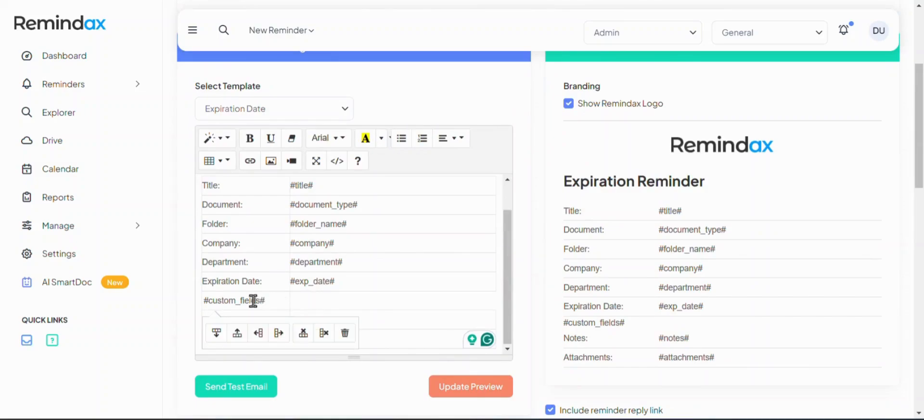
{"action": "left_click", "coordinate": [304, 333]}
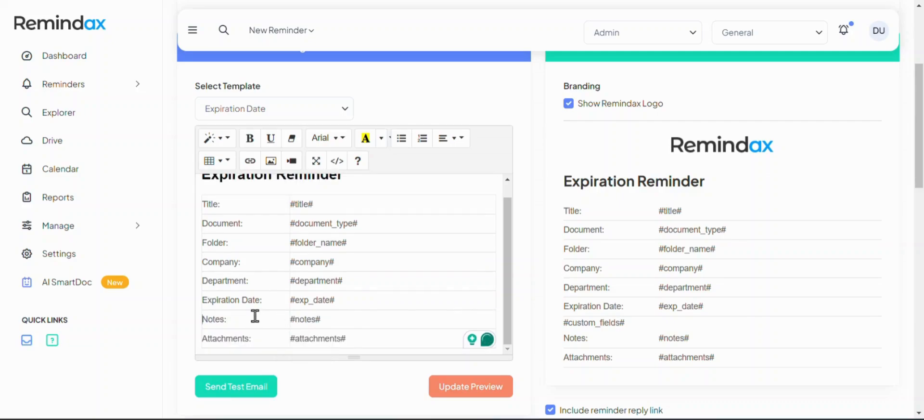
Delete the Notes, Department and Company rows as well
{"action": "left_click", "coordinate": [240, 322]}
{"action": "left_click", "coordinate": [303, 351]}
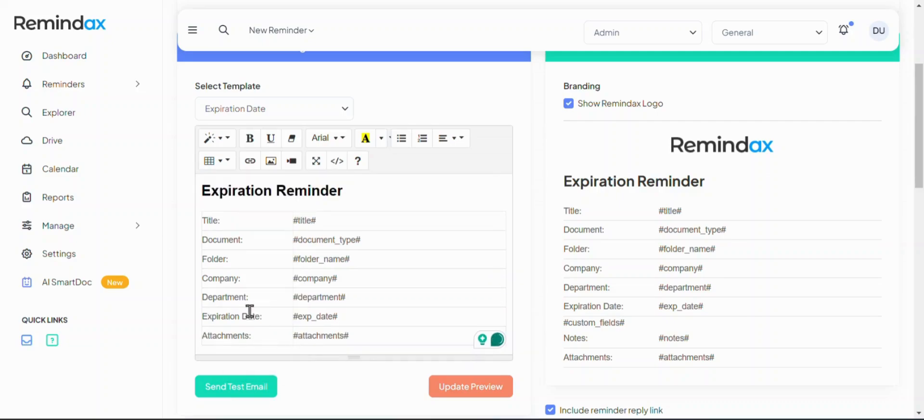
{"action": "left_click", "coordinate": [228, 296]}
{"action": "left_click", "coordinate": [303, 330]}
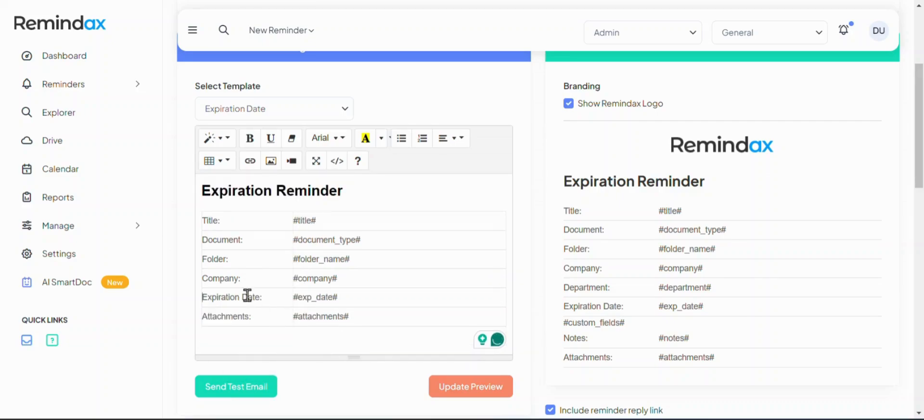
{"action": "left_click", "coordinate": [246, 297]}
{"action": "left_click", "coordinate": [304, 310]}
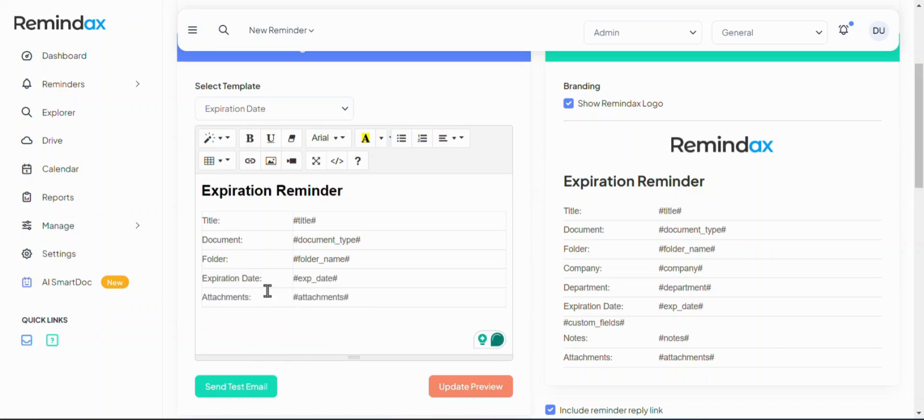
Colour the #exp_date# value in the details table red
{"action": "left_click_drag", "start_coordinate": [349, 279], "coordinate": [287, 283]}
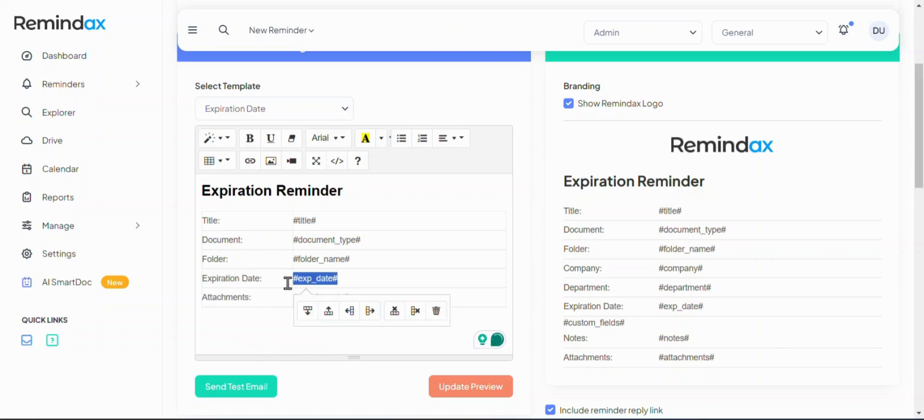
{"action": "left_click", "coordinate": [381, 138]}
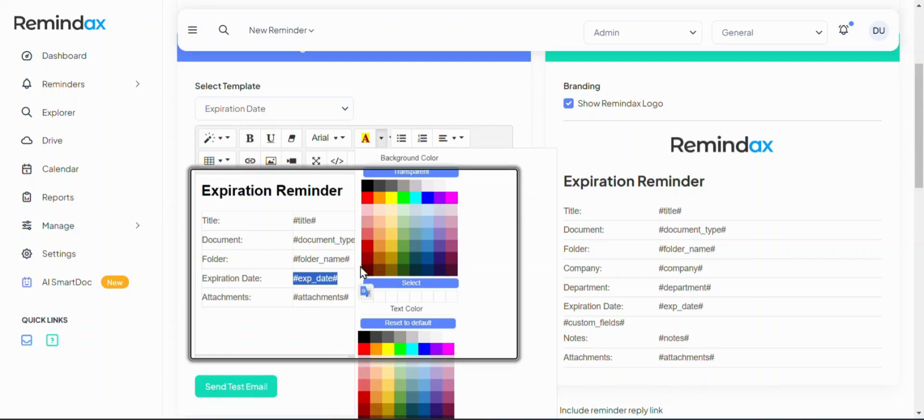
{"action": "left_click", "coordinate": [250, 138]}
{"action": "left_click", "coordinate": [299, 293]}
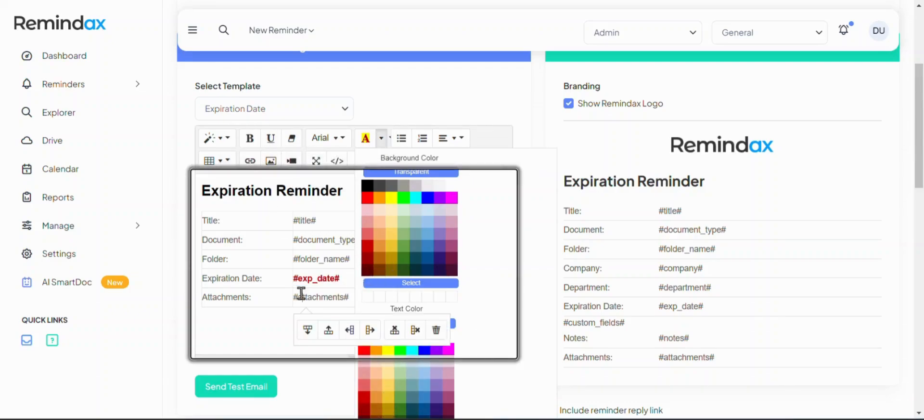
Colour the Expiration Reminder heading red and append '!' to it
{"action": "left_click_drag", "start_coordinate": [344, 191], "coordinate": [198, 191]}
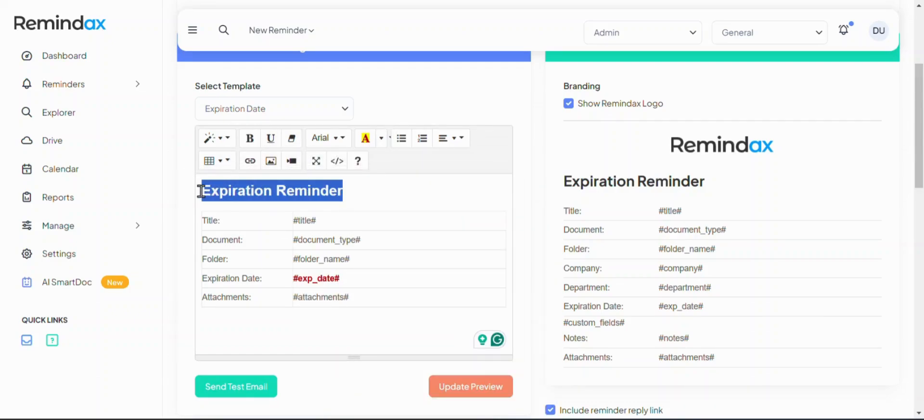
{"action": "left_click", "coordinate": [400, 138]}
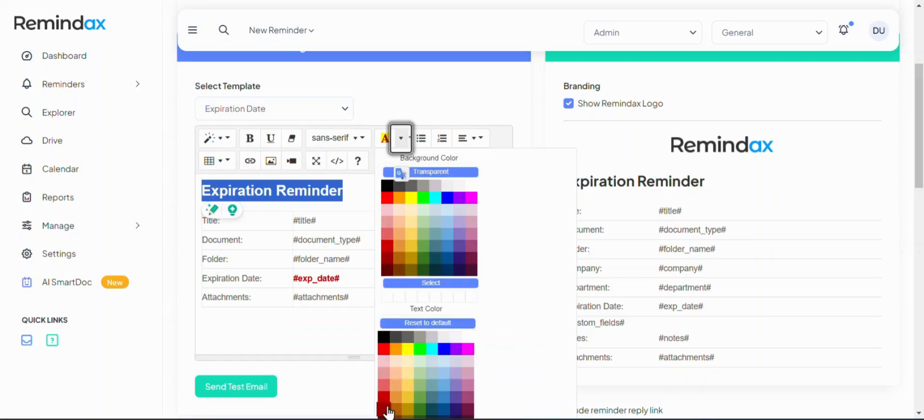
{"action": "left_click", "coordinate": [347, 190]}
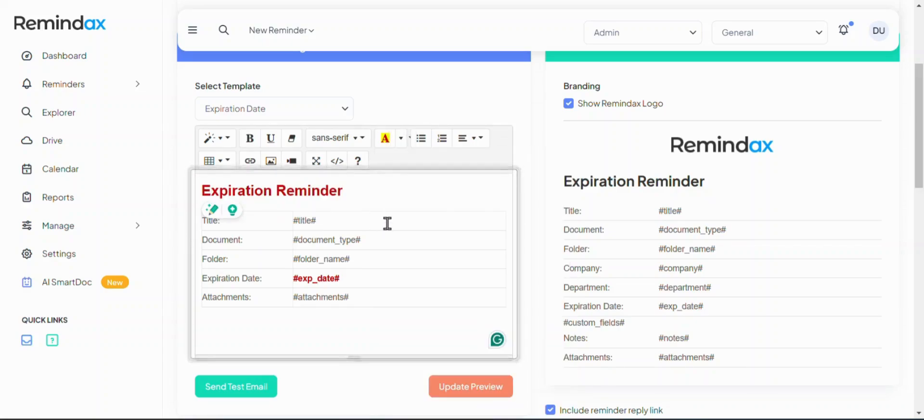
{"action": "type", "text": "!"}
{"action": "key", "text": "Return"}
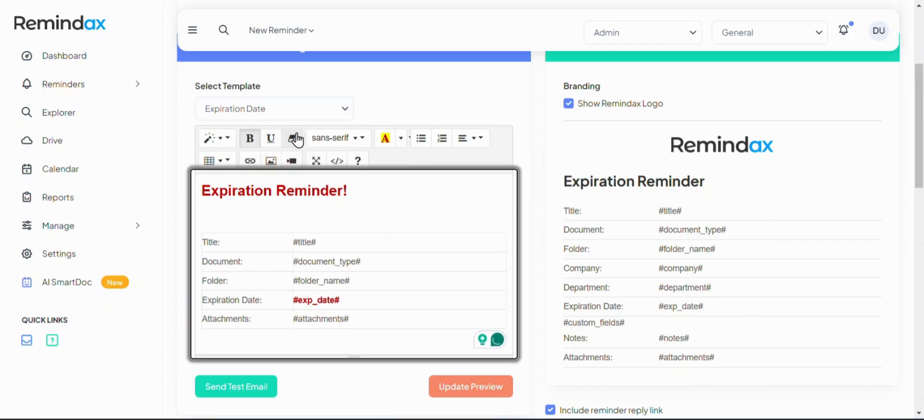
Type 'Dear' as the greeting and strip its heading formatting
{"action": "type", "text": "Dear"}
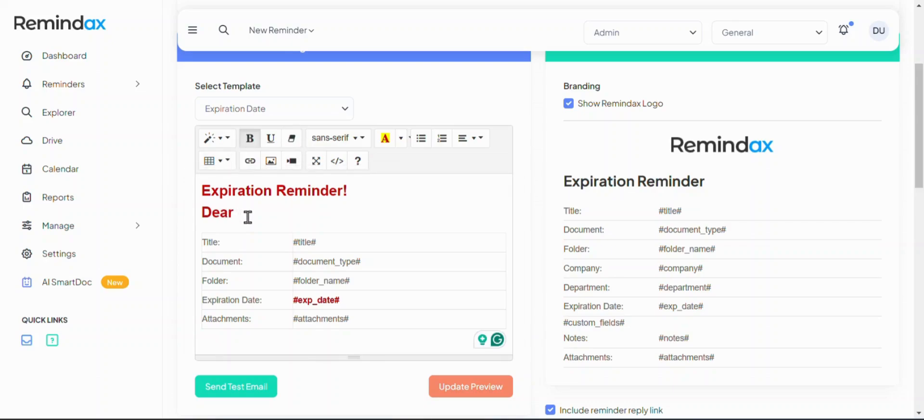
{"action": "left_click_drag", "start_coordinate": [247, 216], "coordinate": [210, 205]}
{"action": "left_click", "coordinate": [292, 138]}
{"action": "left_click", "coordinate": [244, 207]}
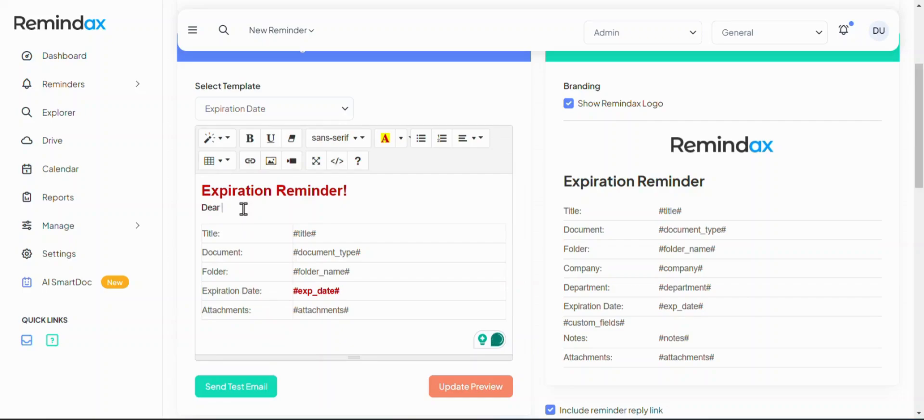
Complete the greeting as 'Dear #contact_first_name#,' using the Template Variables entry, then start a new line
{"action": "type", "text": "#Cu"}
{"action": "scroll", "coordinate": [250, 221], "scroll_direction": "down", "scroll_amount": 5}
{"action": "scroll", "coordinate": [382, 333], "scroll_direction": "down", "scroll_amount": 5}
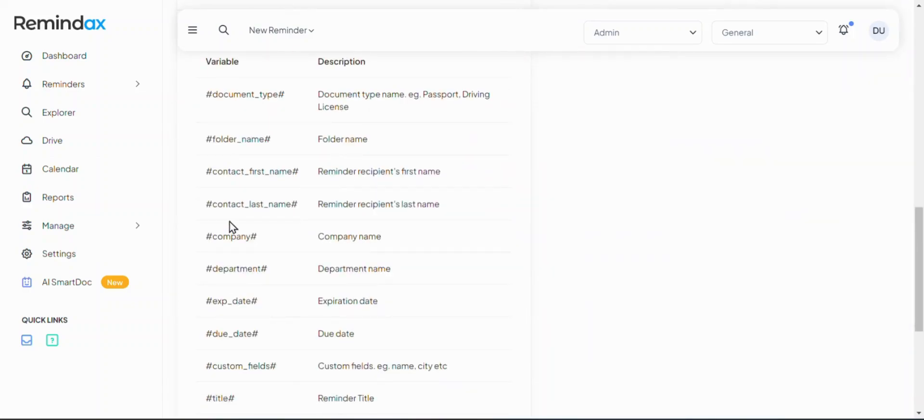
{"action": "left_click_drag", "start_coordinate": [204, 174], "coordinate": [301, 171]}
{"action": "key", "text": "ctrl+c"}
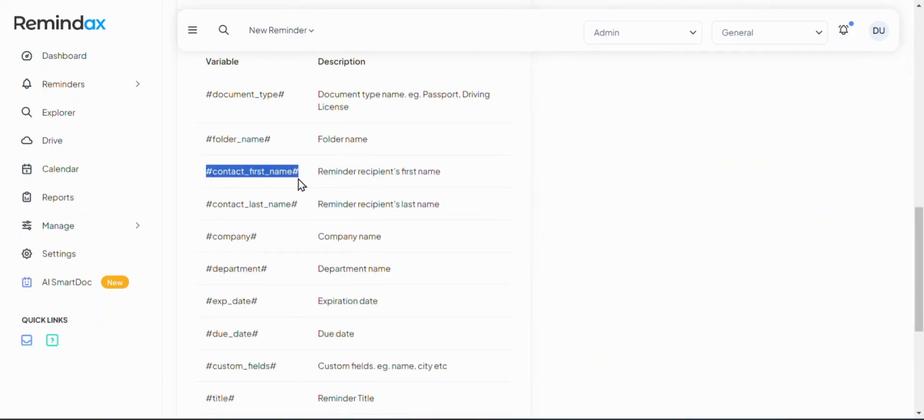
{"action": "scroll", "coordinate": [299, 183], "scroll_direction": "up", "scroll_amount": 10}
{"action": "scroll", "coordinate": [237, 230], "scroll_direction": "down", "scroll_amount": 3}
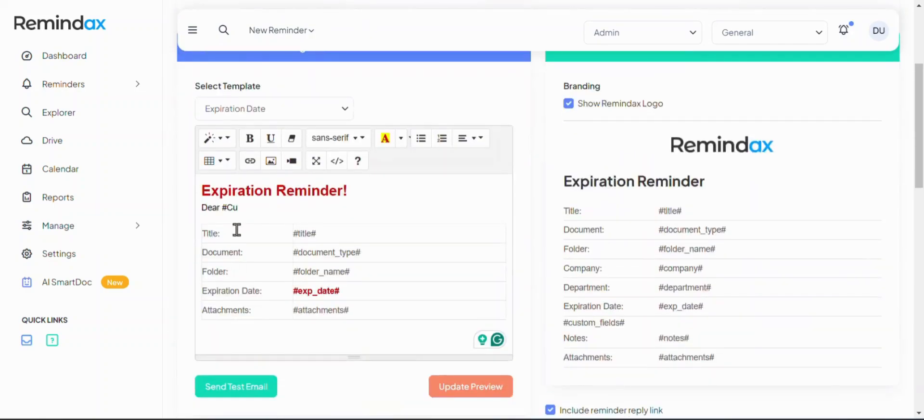
{"action": "left_click_drag", "start_coordinate": [222, 208], "coordinate": [260, 207]}
{"action": "key", "text": "ctrl+v"}
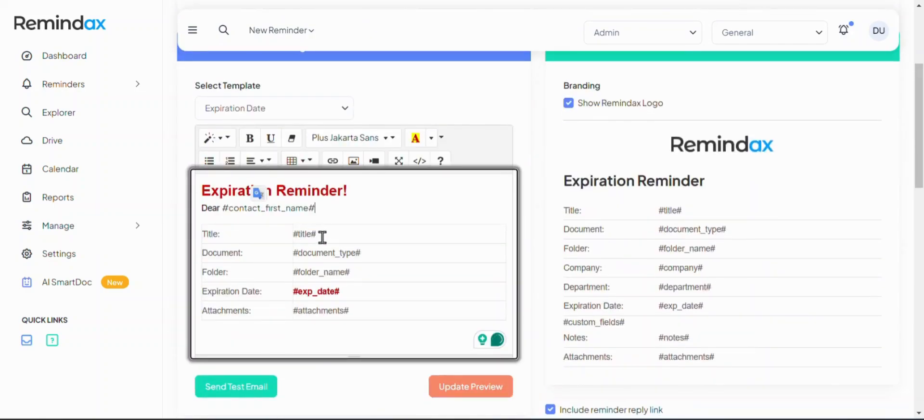
{"action": "type", "text": ","}
{"action": "key", "text": "Return"}
{"action": "key", "text": "Return"}
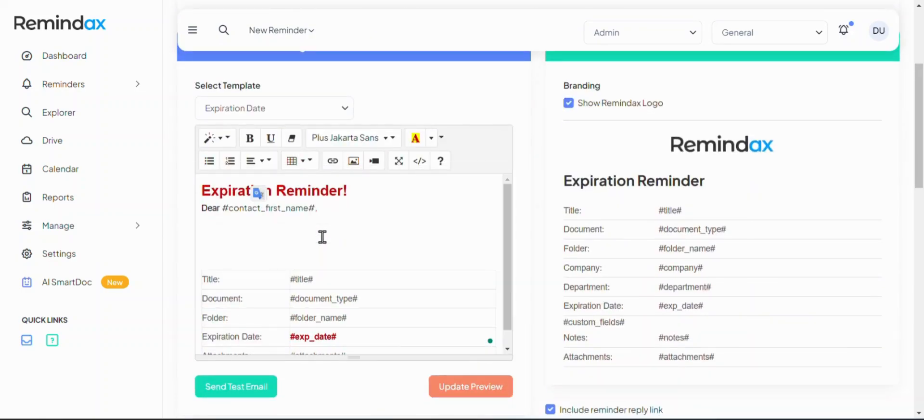
{"action": "key", "text": "BackSpace"}
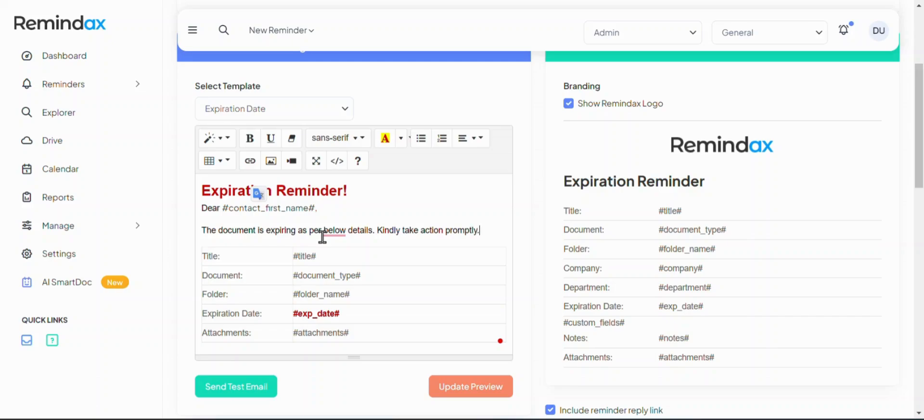
{"action": "scroll", "coordinate": [522, 313], "scroll_direction": "down", "scroll_amount": 4}
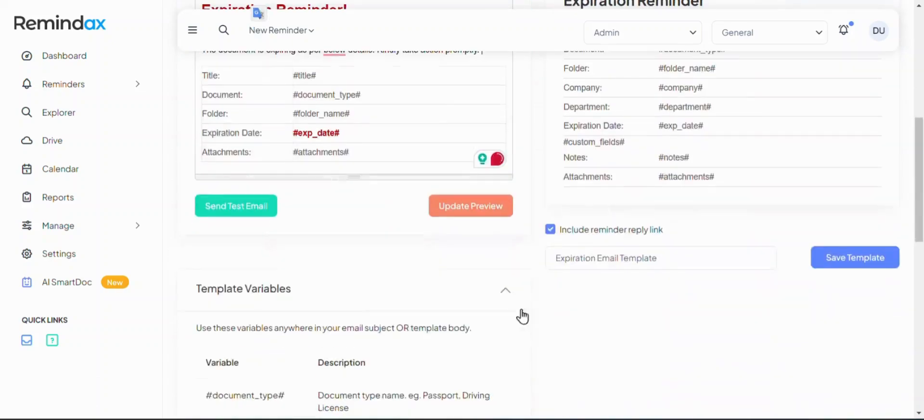
{"action": "left_click", "coordinate": [496, 214]}
{"action": "scroll", "coordinate": [514, 287], "scroll_direction": "up", "scroll_amount": 4}
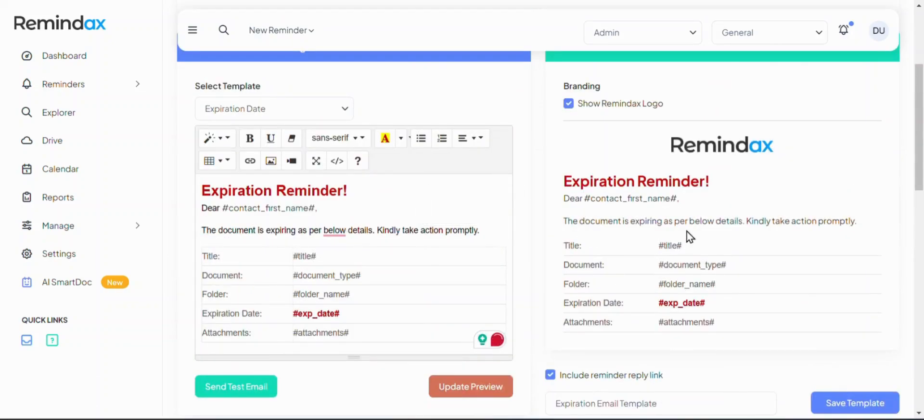
{"action": "left_click", "coordinate": [402, 193]}
{"action": "key", "text": "Return"}
{"action": "key", "text": "Return"}
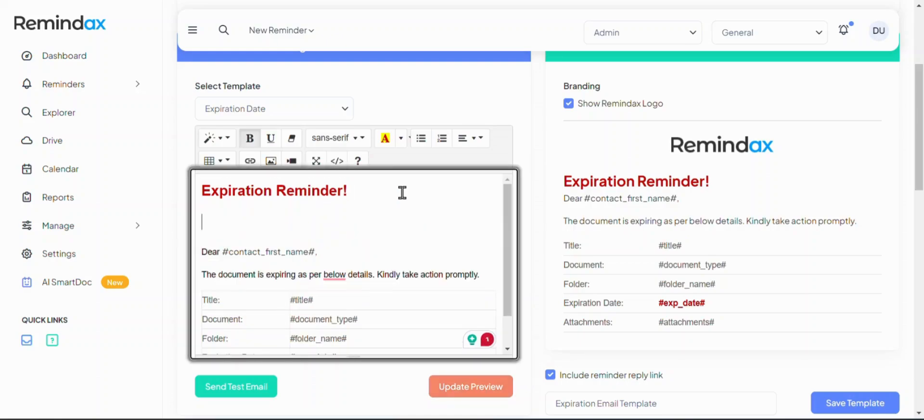
{"action": "left_click", "coordinate": [458, 389]}
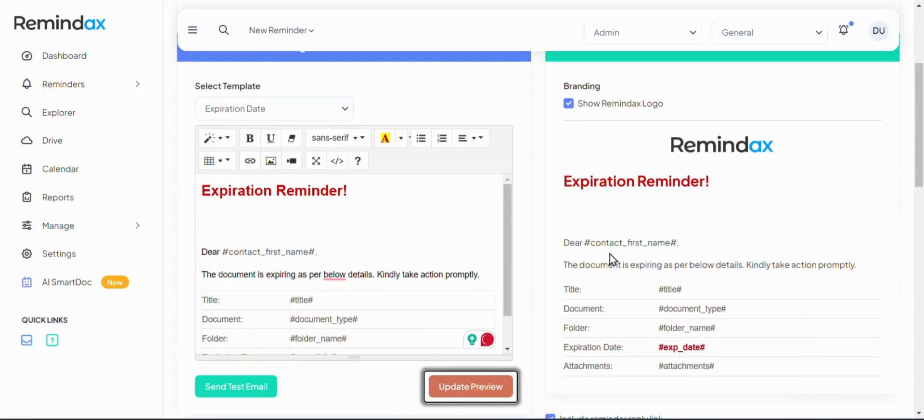
{"action": "scroll", "coordinate": [611, 259], "scroll_direction": "down", "scroll_amount": 4}
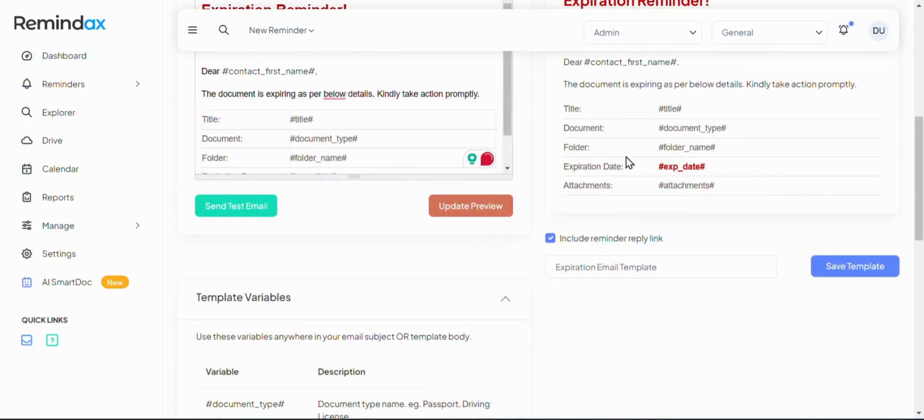
{"action": "scroll", "coordinate": [436, 123], "scroll_direction": "down", "scroll_amount": 1}
{"action": "scroll", "coordinate": [342, 148], "scroll_direction": "down", "scroll_amount": 1}
{"action": "scroll", "coordinate": [342, 134], "scroll_direction": "up", "scroll_amount": 1}
{"action": "scroll", "coordinate": [345, 128], "scroll_direction": "down", "scroll_amount": 1}
{"action": "scroll", "coordinate": [317, 216], "scroll_direction": "up", "scroll_amount": 5}
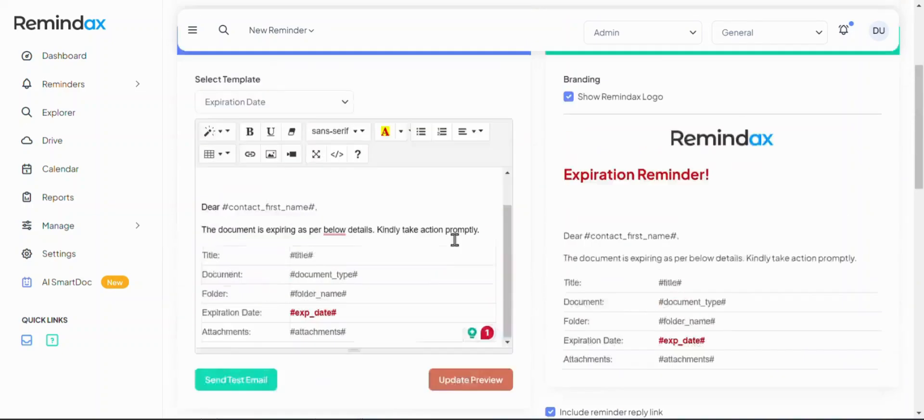
{"action": "scroll", "coordinate": [598, 303], "scroll_direction": "down", "scroll_amount": 2}
{"action": "scroll", "coordinate": [599, 302], "scroll_direction": "up", "scroll_amount": 1}
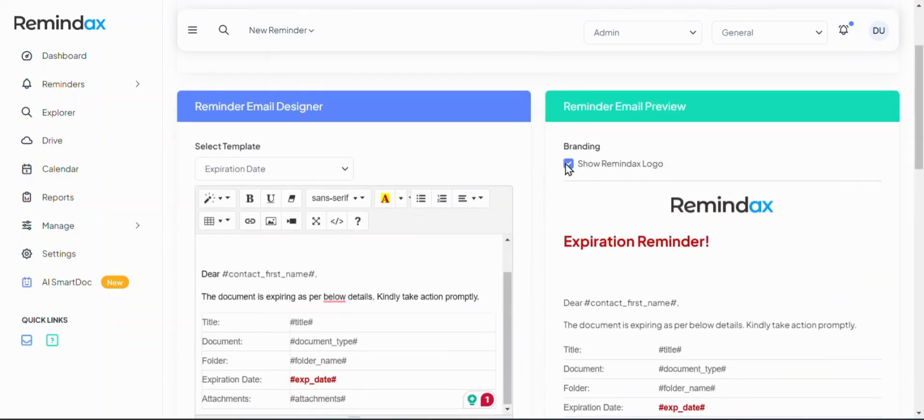
Hide the Remindax logo, then cancel the Insert Image dialog without adding a picture
{"action": "left_click", "coordinate": [568, 165]}
{"action": "left_click", "coordinate": [280, 247]}
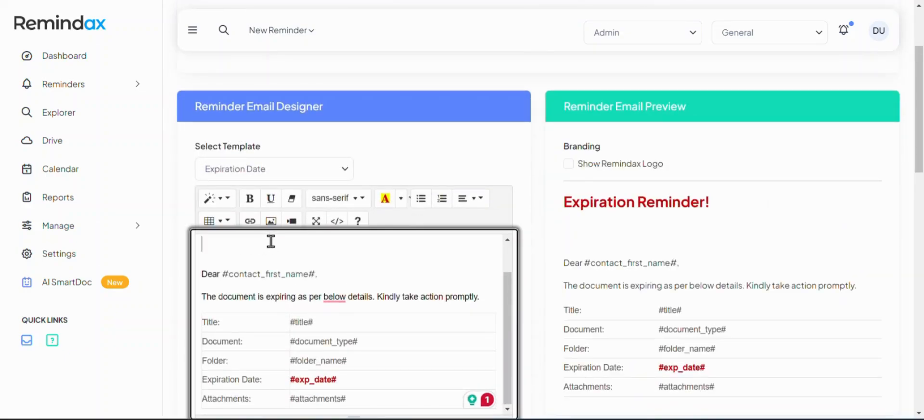
{"action": "left_click", "coordinate": [272, 221]}
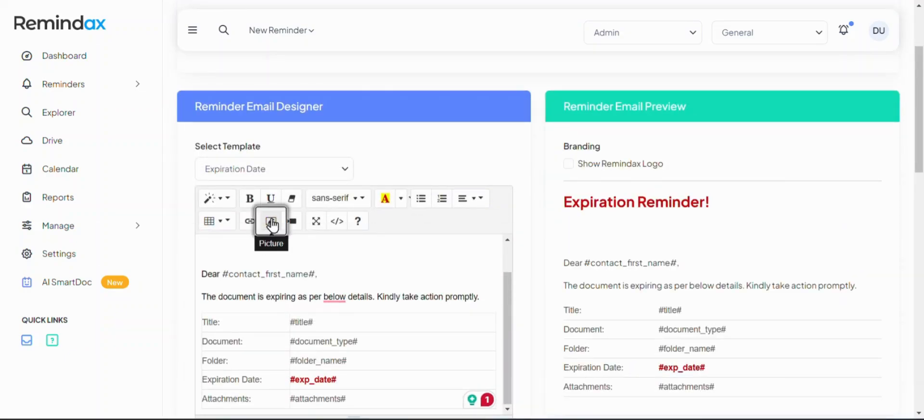
{"action": "left_click", "coordinate": [328, 89]}
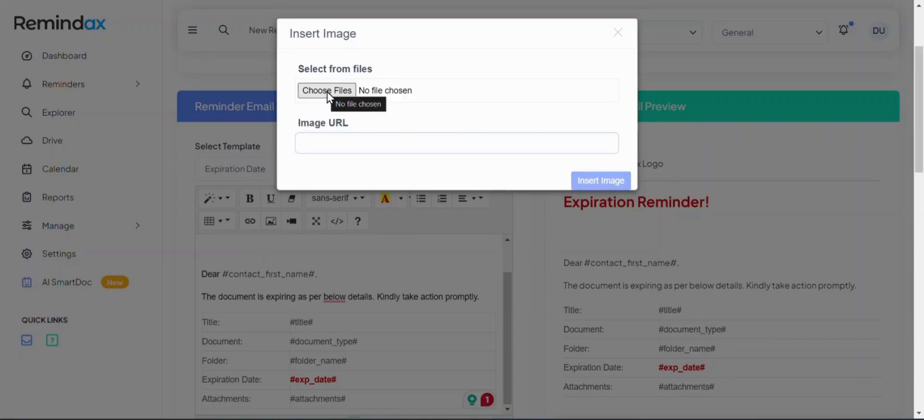
{"action": "left_click", "coordinate": [618, 34]}
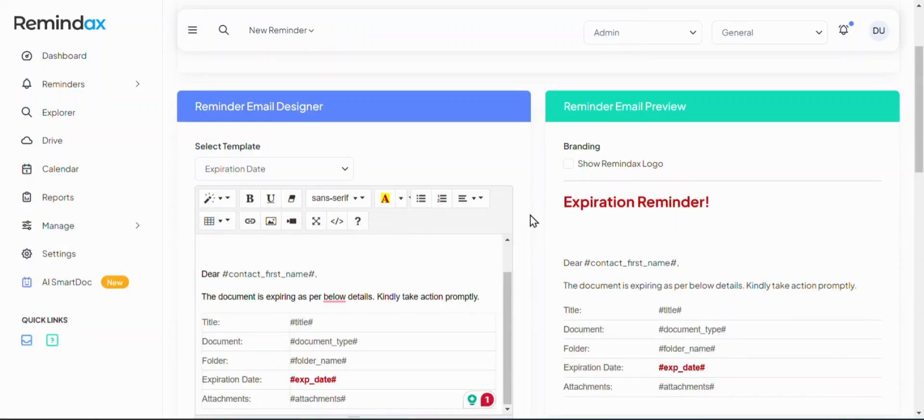
{"action": "scroll", "coordinate": [541, 212], "scroll_direction": "down", "scroll_amount": 3}
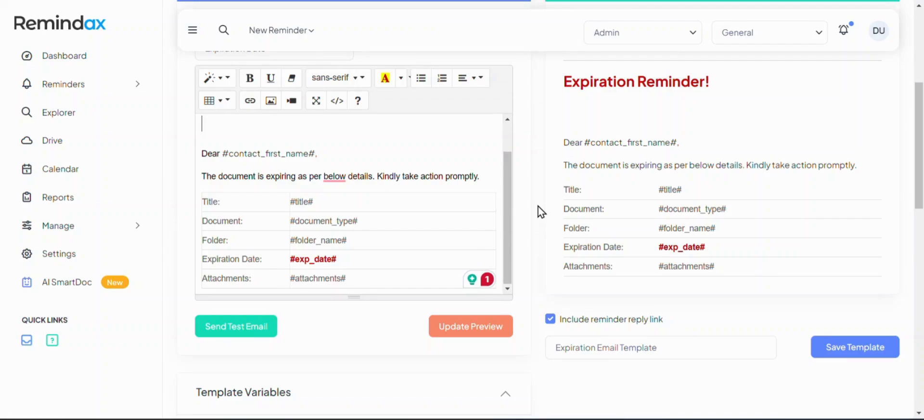
{"action": "left_click", "coordinate": [263, 333]}
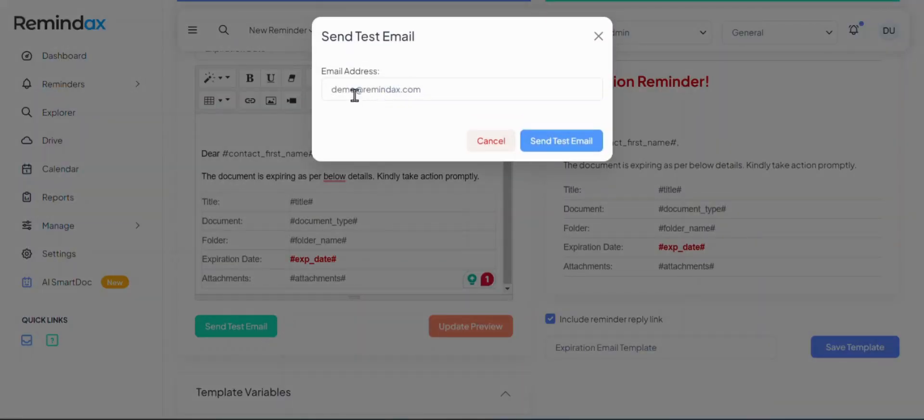
{"action": "double_click", "coordinate": [355, 91]}
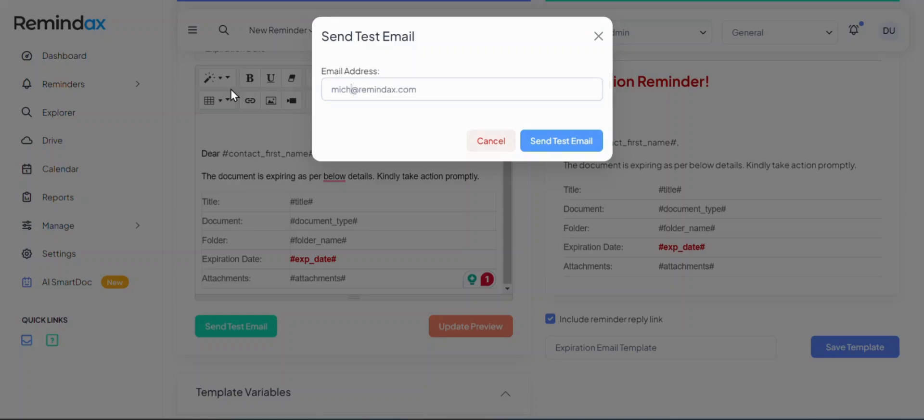
{"action": "key", "text": "Right"}
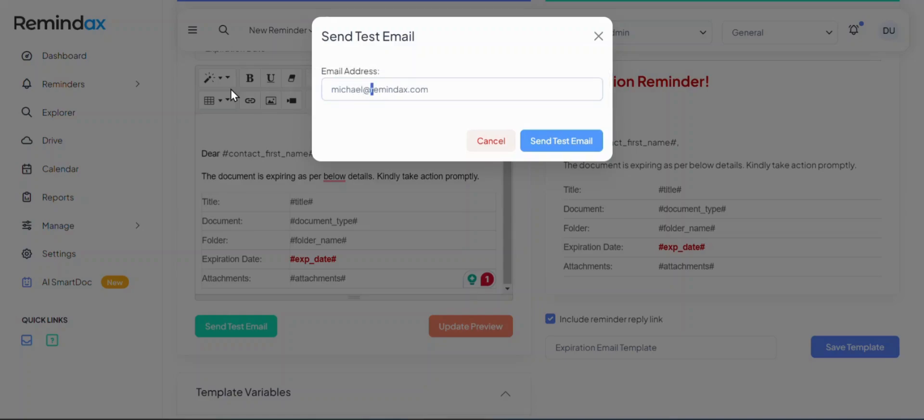
{"action": "key", "text": "shift+Right"}
{"action": "key", "text": "shift+Right"}
{"action": "key", "text": "shift+Right"}
{"action": "key", "text": "shift+Right"}
{"action": "key", "text": "shift+Right"}
{"action": "key", "text": "shift+Right"}
{"action": "left_click", "coordinate": [598, 36]}
Expand the Template Design Help notes and save the Expiration Email Template
{"action": "scroll", "coordinate": [539, 208], "scroll_direction": "down", "scroll_amount": 1}
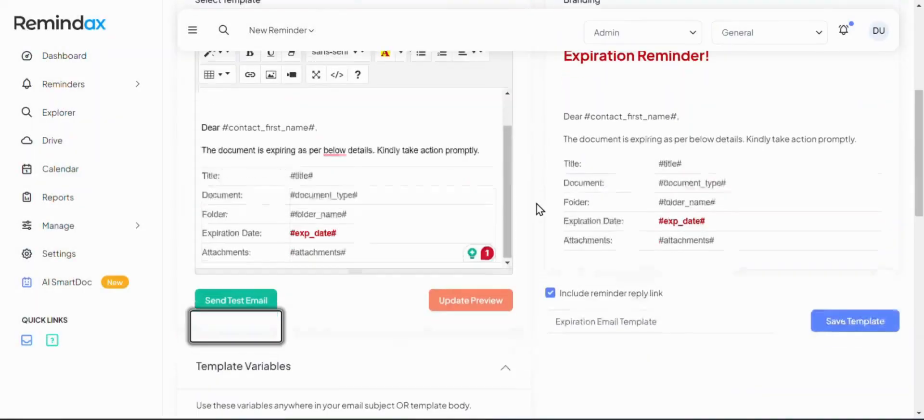
{"action": "scroll", "coordinate": [526, 262], "scroll_direction": "down", "scroll_amount": 5}
{"action": "scroll", "coordinate": [454, 248], "scroll_direction": "down", "scroll_amount": 6}
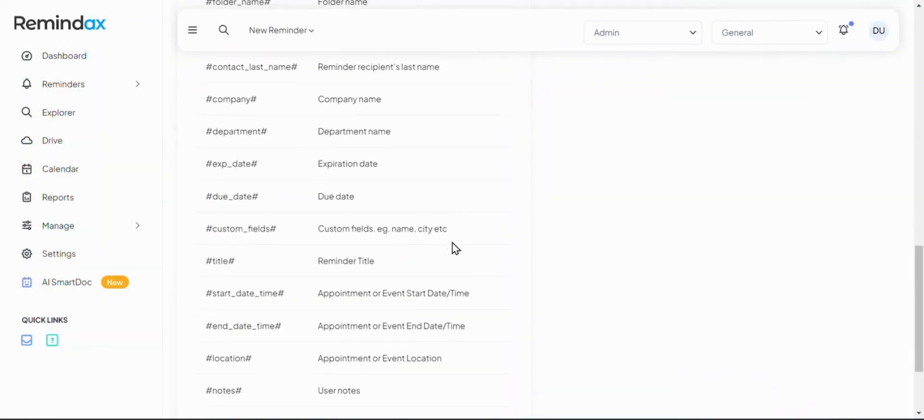
{"action": "scroll", "coordinate": [454, 246], "scroll_direction": "down", "scroll_amount": 3}
{"action": "left_click", "coordinate": [449, 380]}
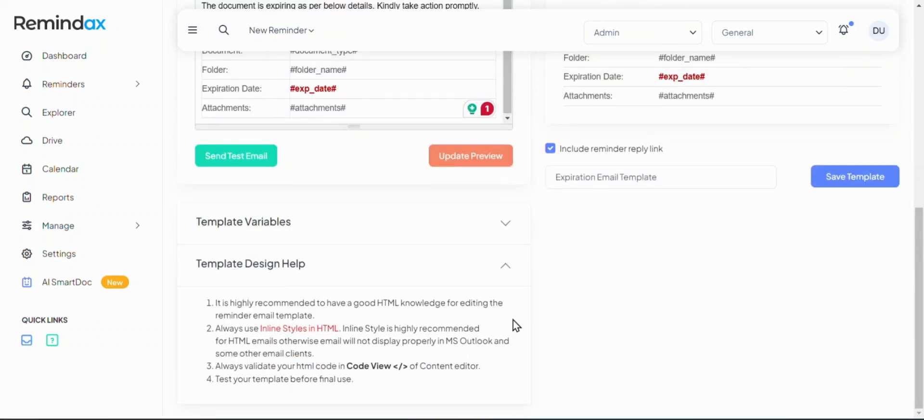
{"action": "scroll", "coordinate": [516, 316], "scroll_direction": "up", "scroll_amount": 5}
{"action": "scroll", "coordinate": [517, 315], "scroll_direction": "down", "scroll_amount": 5}
{"action": "left_click", "coordinate": [849, 179]}
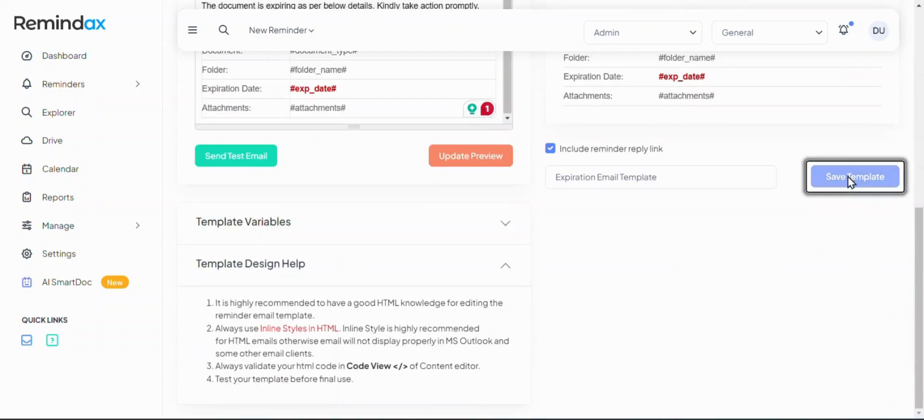
{"action": "left_click", "coordinate": [112, 239]}
Open the Event SMS template for editing and check its 160-character limit note
{"action": "left_click", "coordinate": [108, 382]}
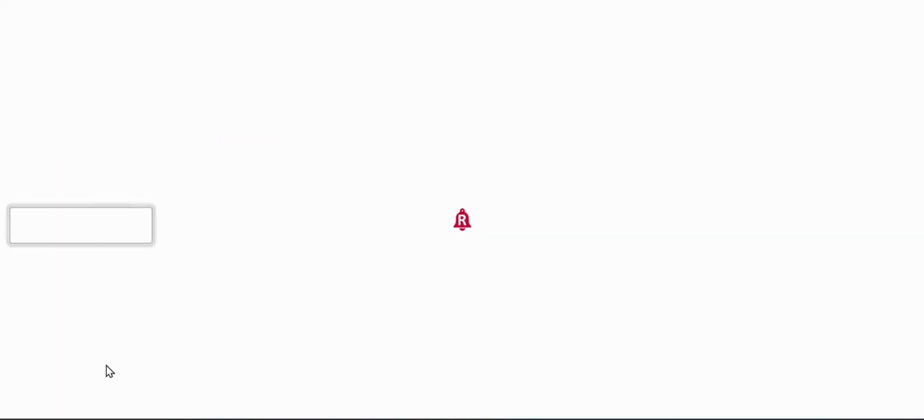
{"action": "scroll", "coordinate": [120, 332], "scroll_direction": "down", "scroll_amount": 5}
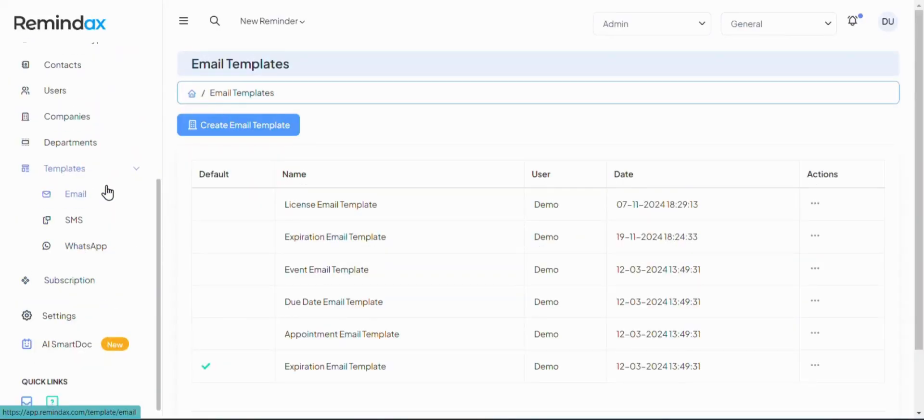
{"action": "left_click", "coordinate": [74, 220]}
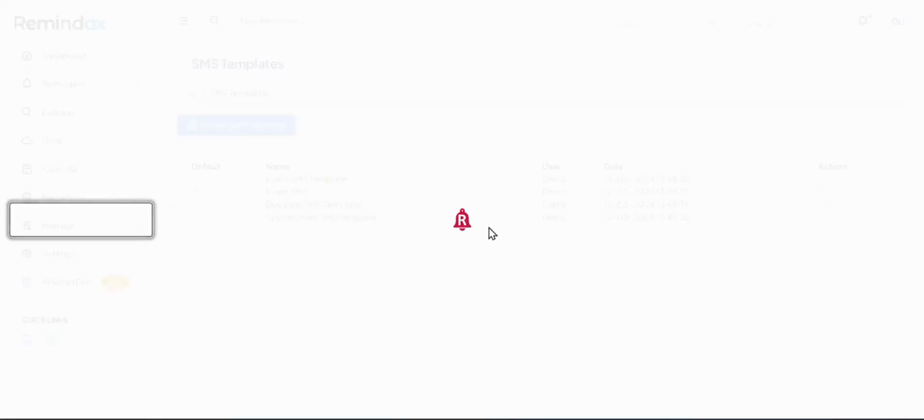
{"action": "left_click", "coordinate": [813, 236]}
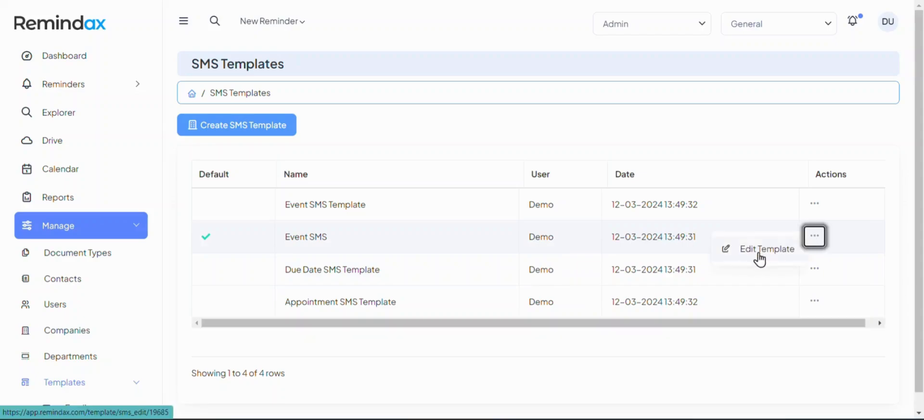
{"action": "left_click", "coordinate": [759, 255]}
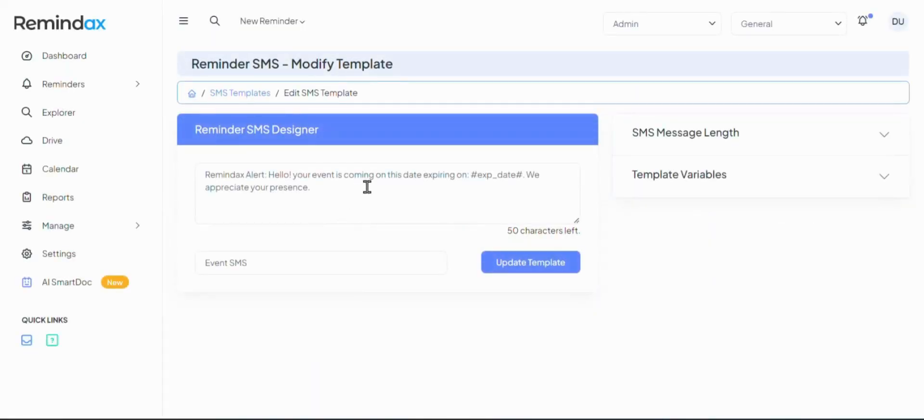
{"action": "left_click", "coordinate": [717, 144]}
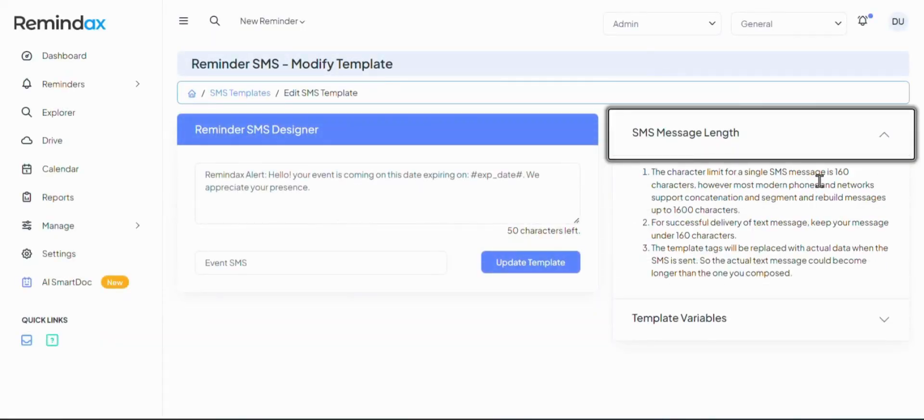
{"action": "left_click_drag", "start_coordinate": [836, 172], "coordinate": [851, 182]}
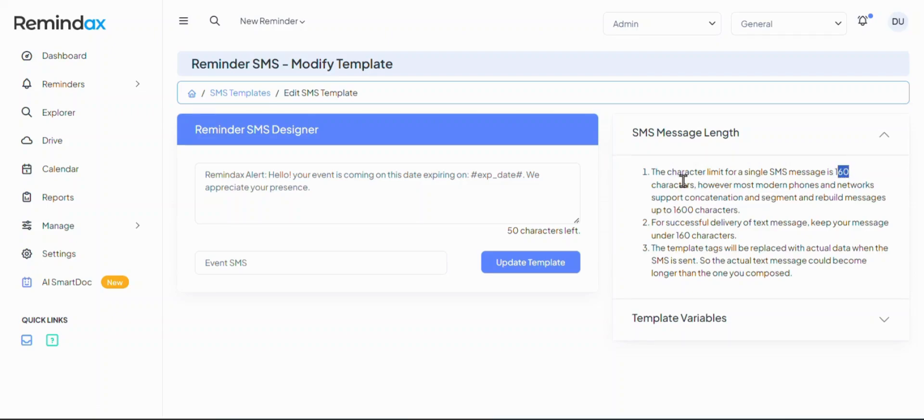
Reword the SMS so it says the document is expiring on the date
{"action": "left_click", "coordinate": [641, 188]}
{"action": "left_click_drag", "start_coordinate": [402, 192], "coordinate": [195, 174]}
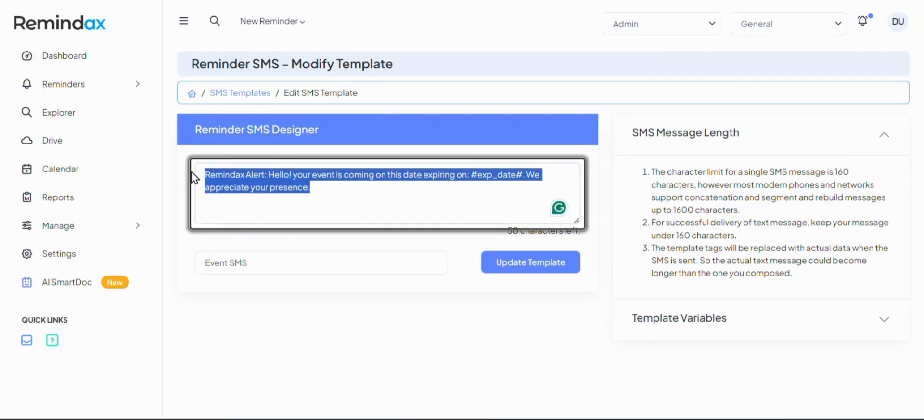
{"action": "left_click", "coordinate": [374, 188]}
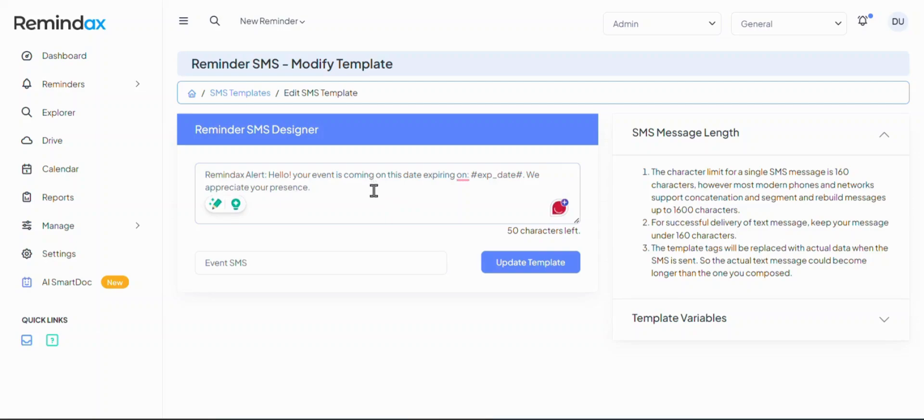
{"action": "double_click", "coordinate": [319, 175]}
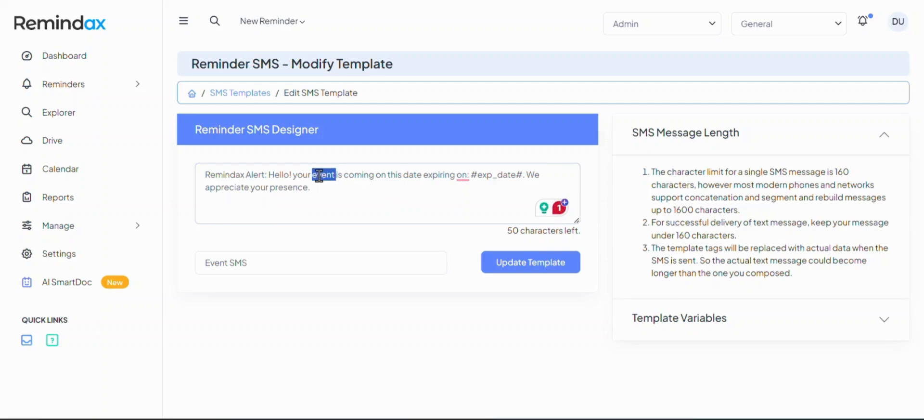
{"action": "key", "text": "ctrl+Left"}
{"action": "double_click", "coordinate": [320, 175]}
{"action": "type", "text": "doc"}
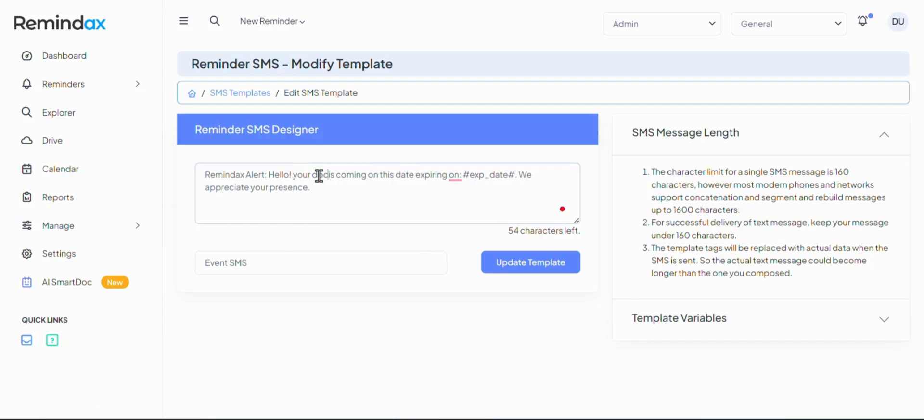
{"action": "type", "text": "ument"}
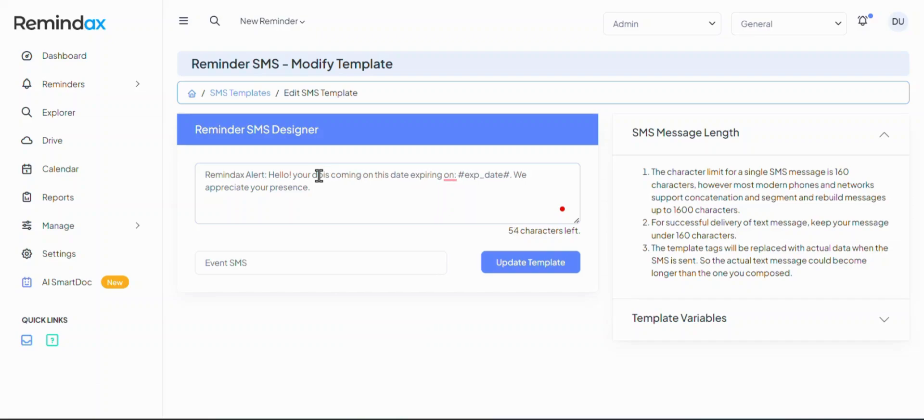
{"action": "type", "text": " is expir"}
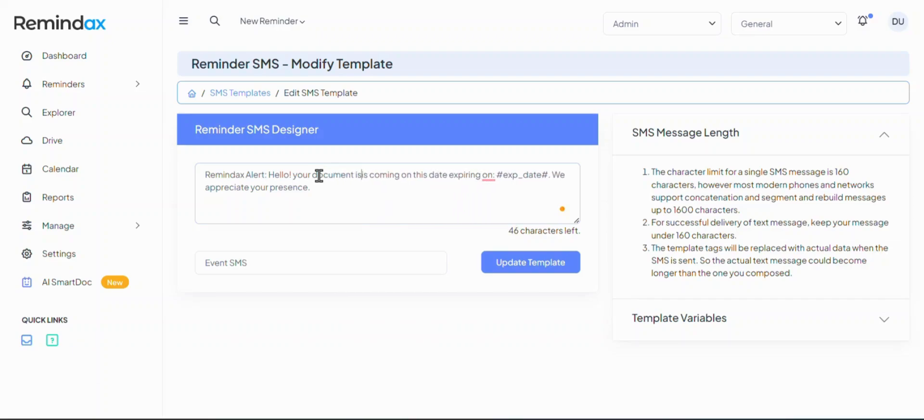
{"action": "type", "text": "ing on"}
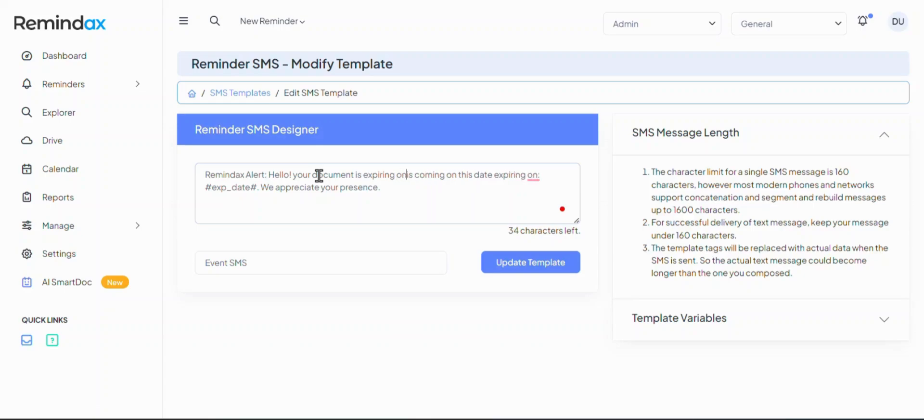
{"action": "key", "text": "ctrl+shift+Right"}
{"action": "key", "text": "ctrl+shift+Right"}
{"action": "key", "text": "ctrl+shift+Right"}
{"action": "key", "text": "ctrl+shift+Right"}
{"action": "key", "text": "ctrl+shift+Right"}
{"action": "key", "text": "ctrl+shift+Right"}
{"action": "key", "text": "ctrl+shift+Right"}
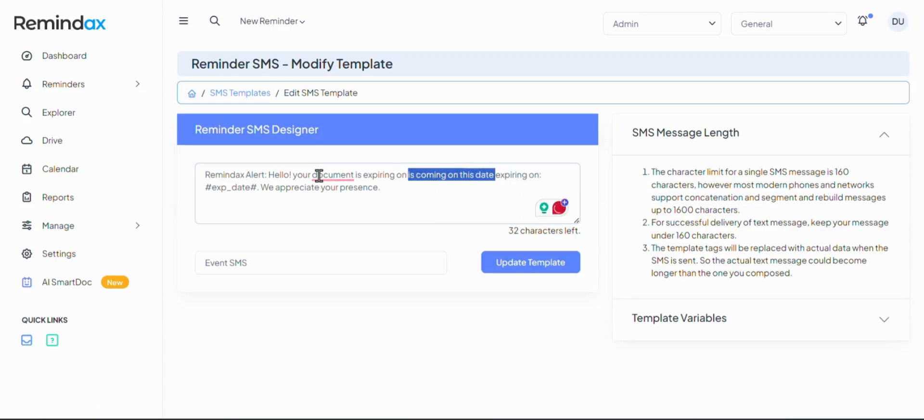
{"action": "key", "text": "BackSpace"}
{"action": "key", "text": "BackSpace"}
{"action": "key", "text": "BackSpace"}
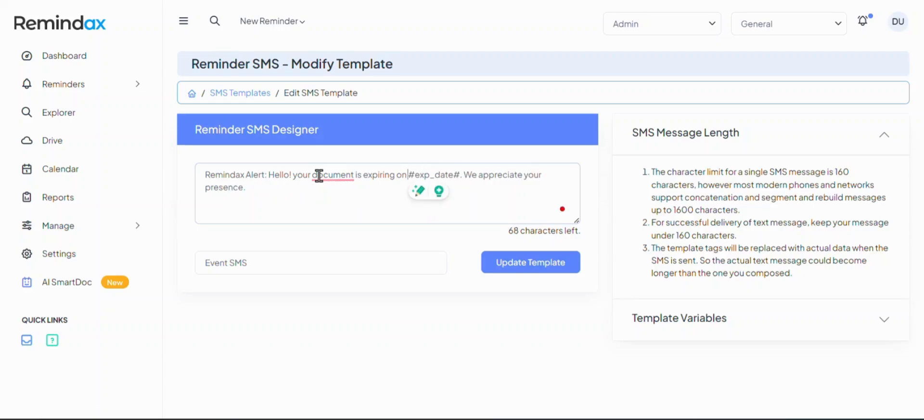
End the message with 'We appreciate your prompt action.' and rename the template to Expiration SMS
{"action": "key", "text": "ctrl+Right"}
{"action": "key", "text": "ctrl+Right"}
{"action": "key", "text": "ctrl+Right"}
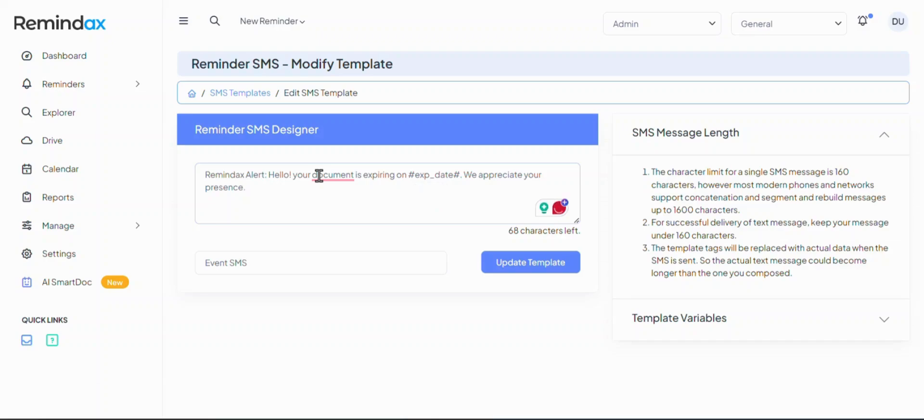
{"action": "key", "text": "ctrl+shift+Left"}
{"action": "type", "text": "prompt actio"}
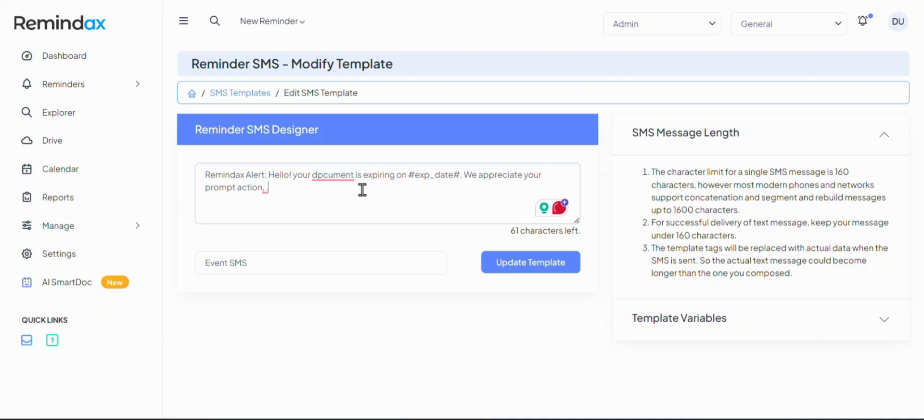
{"action": "key", "text": "BackSpace"}
{"action": "double_click", "coordinate": [215, 262]}
{"action": "type", "text": "Expir"}
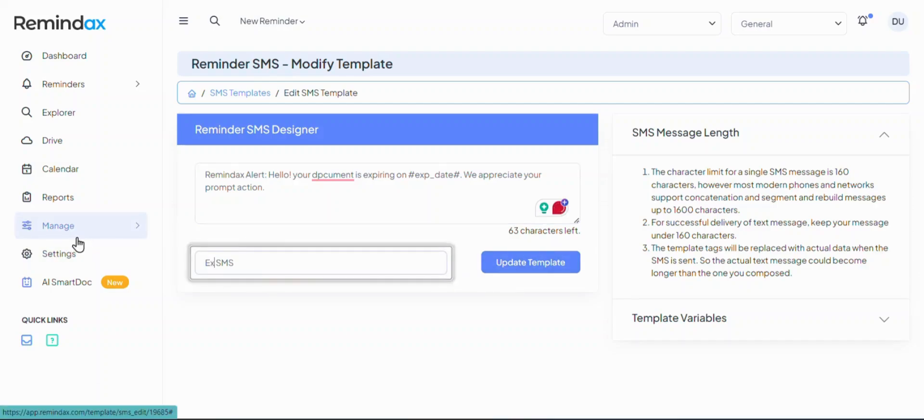
{"action": "type", "text": "ation"}
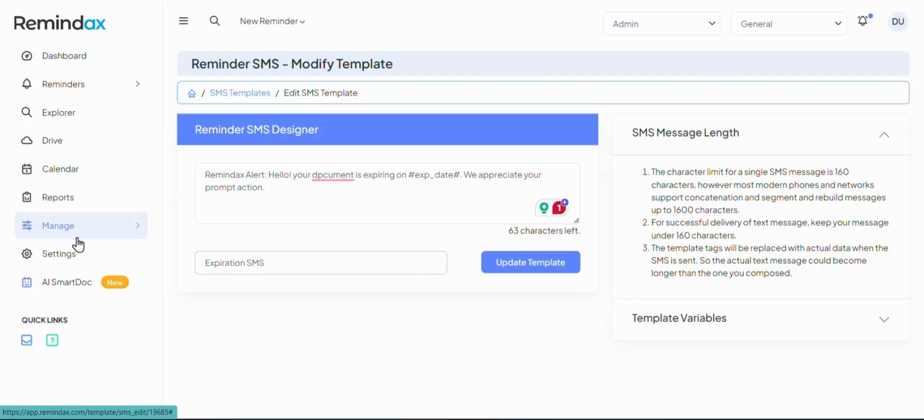
Save the SMS template and reopen Expiration SMS for editing
{"action": "left_click", "coordinate": [531, 264]}
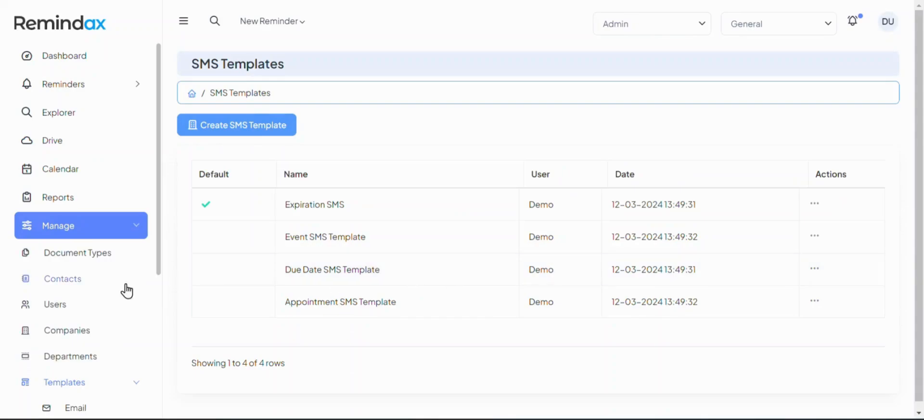
{"action": "left_click", "coordinate": [813, 204]}
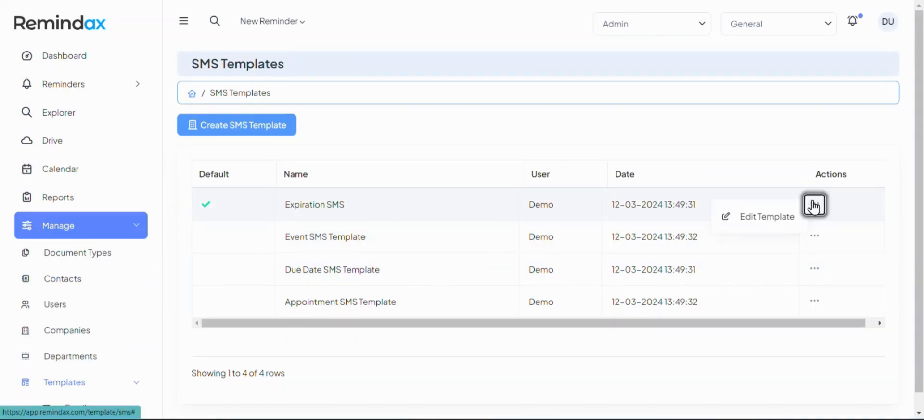
{"action": "left_click", "coordinate": [756, 219]}
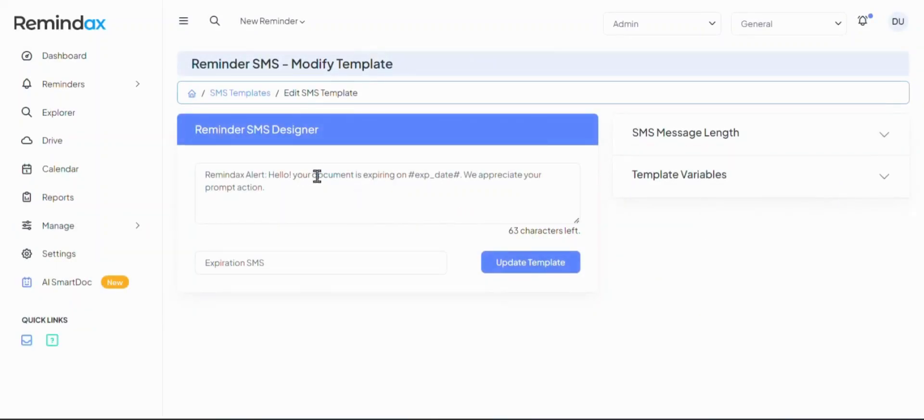
Correct 'dpcument' to 'document' and update the template again
{"action": "left_click", "coordinate": [322, 176]}
{"action": "key", "text": "BackSpace"}
{"action": "type", "text": "o"}
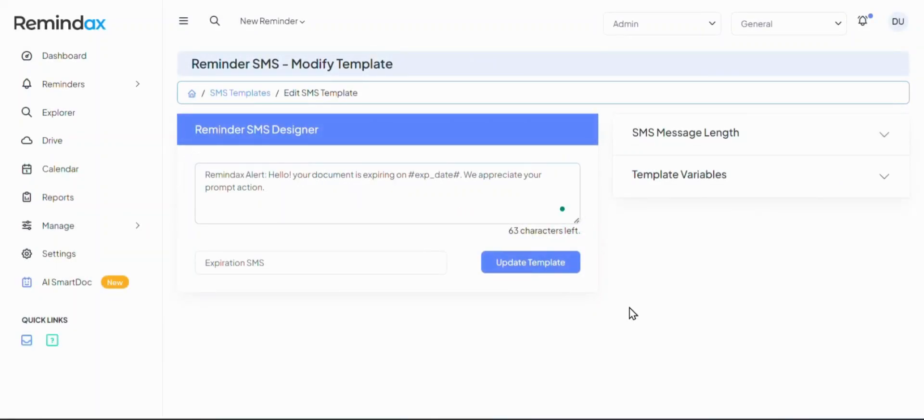
{"action": "left_click", "coordinate": [528, 269]}
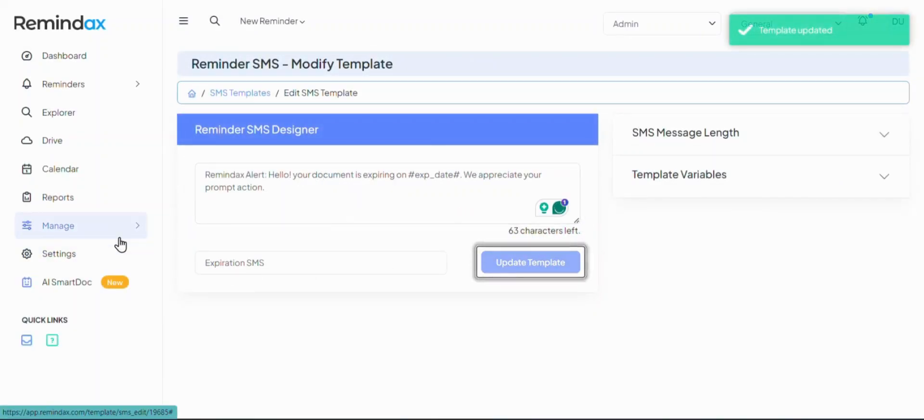
{"action": "scroll", "coordinate": [116, 251], "scroll_direction": "down", "scroll_amount": 1}
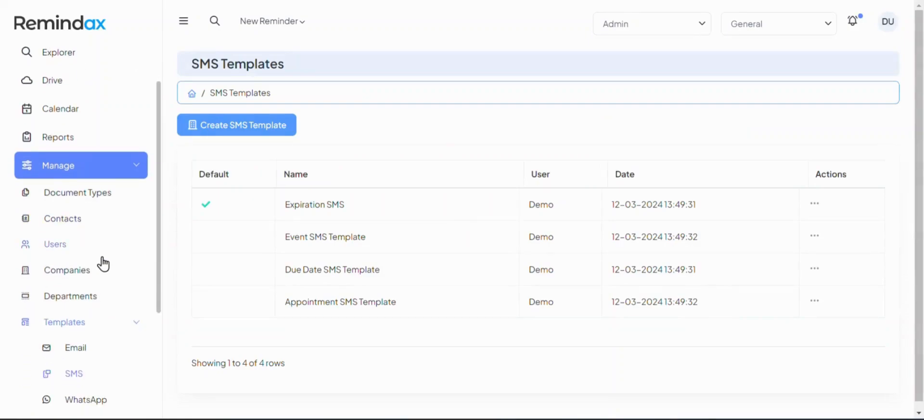
Show the WhatsApp templates with the limitations notes expanded and highlight the Appointment Reminder text
{"action": "left_click", "coordinate": [88, 405]}
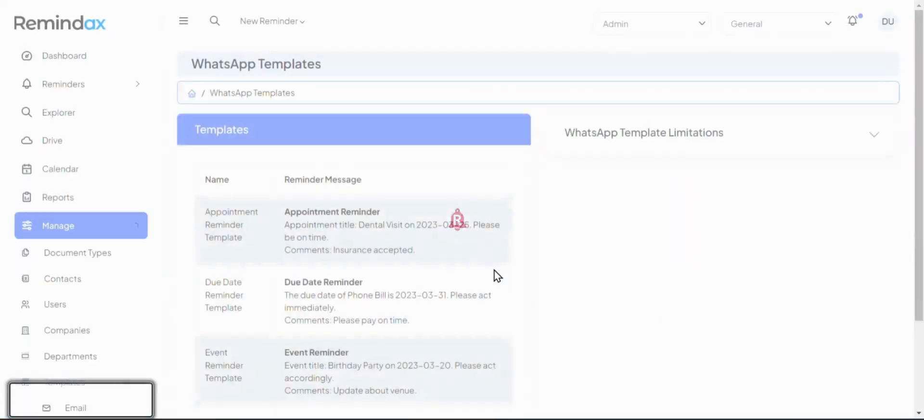
{"action": "left_click", "coordinate": [617, 143]}
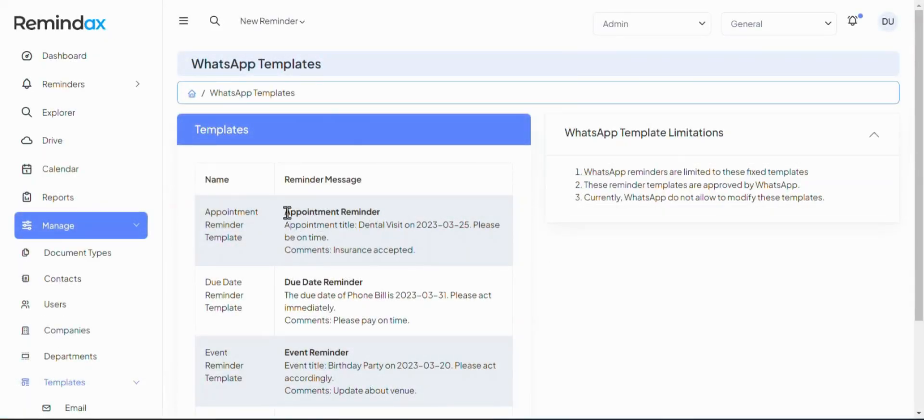
{"action": "left_click_drag", "start_coordinate": [287, 213], "coordinate": [426, 250]}
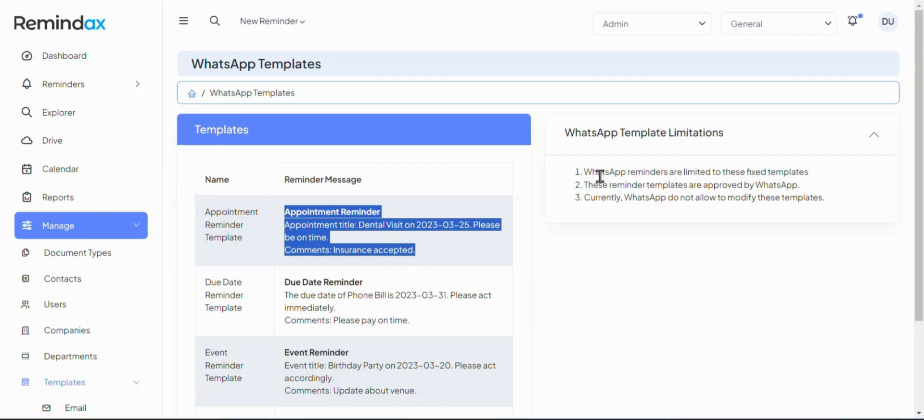
{"action": "left_click", "coordinate": [316, 249]}
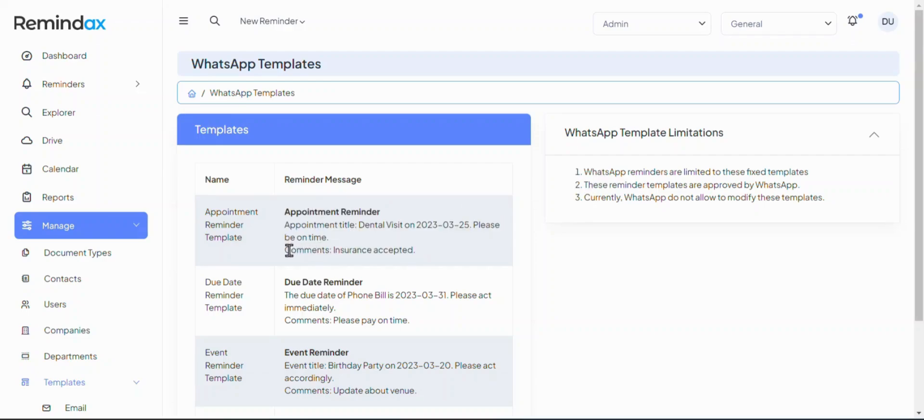
{"action": "left_click_drag", "start_coordinate": [289, 250], "coordinate": [409, 253]}
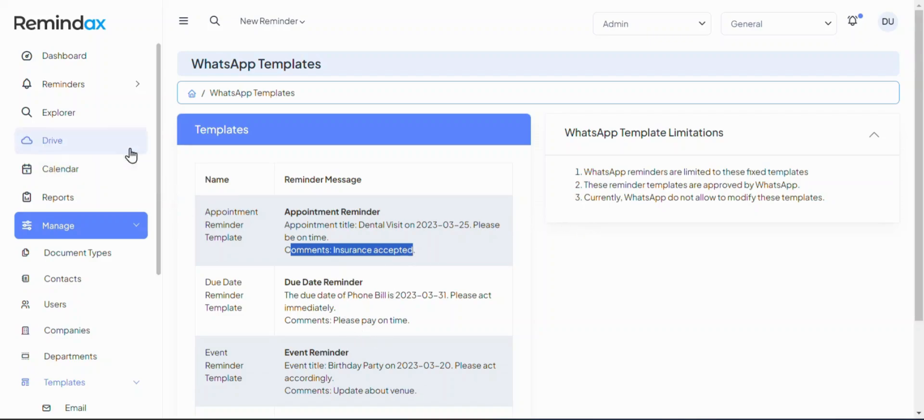
Start a new expiration reminder from the reminder types list and click into Notes
{"action": "left_click", "coordinate": [271, 20]}
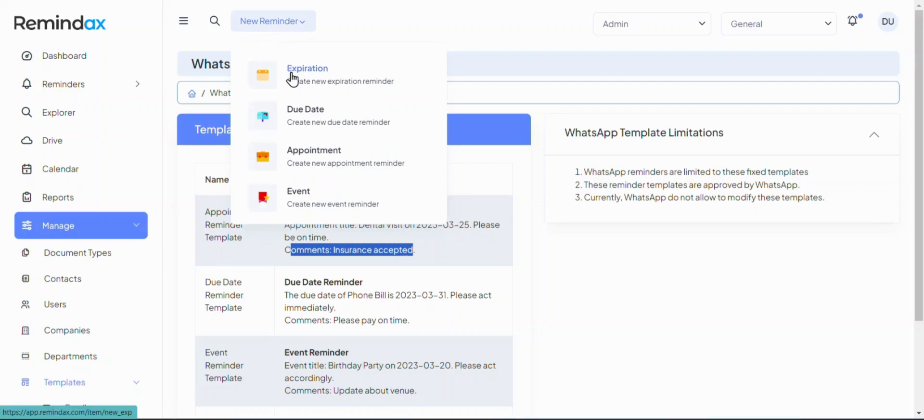
{"action": "left_click", "coordinate": [296, 77]}
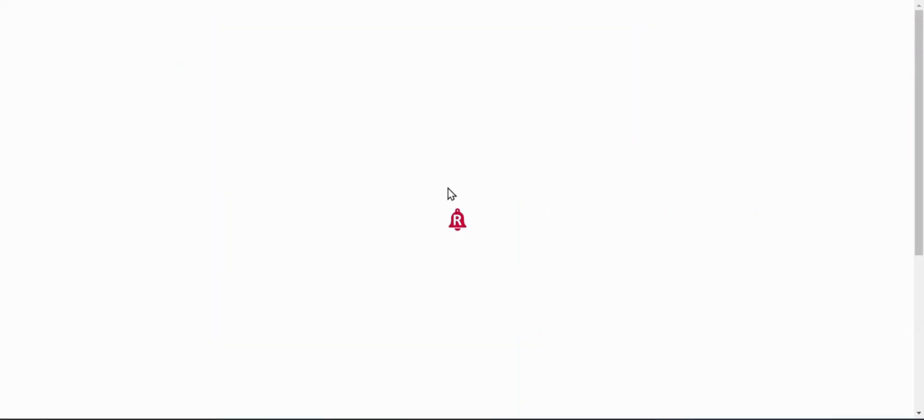
{"action": "left_click", "coordinate": [262, 313]}
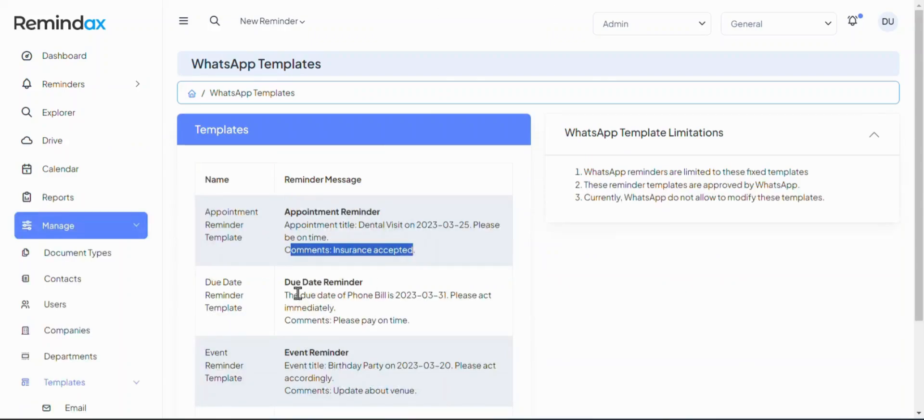
{"action": "left_click", "coordinate": [298, 293]}
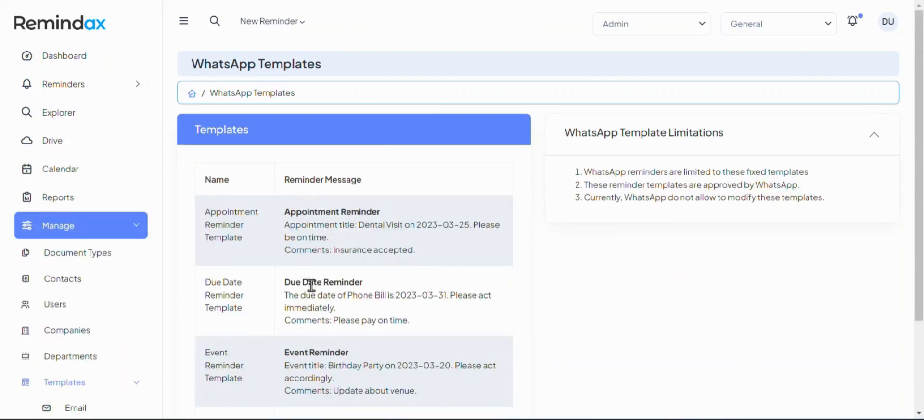
Scroll down to the Expiration Reminder template and highlight its message text
{"action": "scroll", "coordinate": [340, 264], "scroll_direction": "down", "scroll_amount": 3}
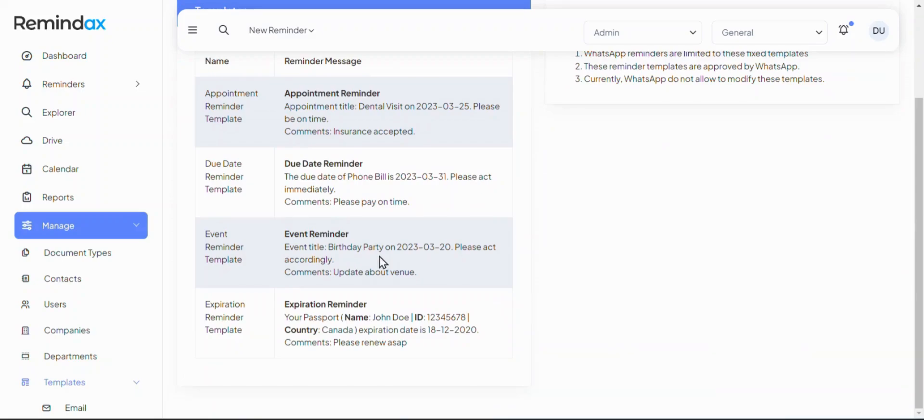
{"action": "scroll", "coordinate": [588, 232], "scroll_direction": "up", "scroll_amount": 2}
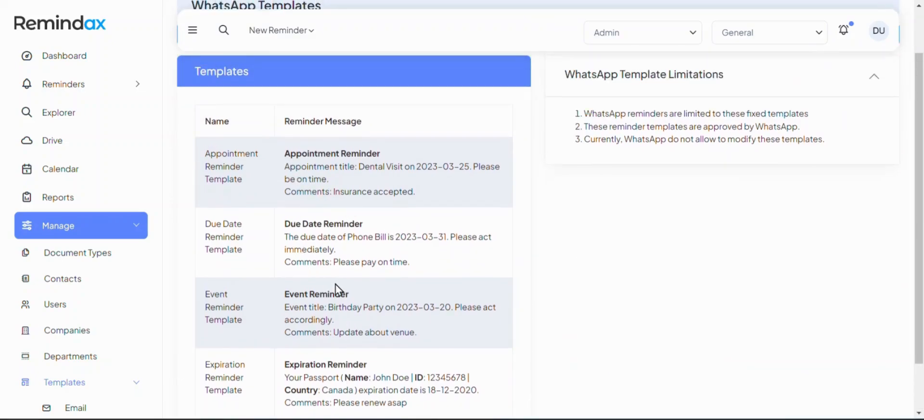
{"action": "scroll", "coordinate": [336, 289], "scroll_direction": "down", "scroll_amount": 2}
{"action": "left_click_drag", "start_coordinate": [284, 308], "coordinate": [415, 345]}
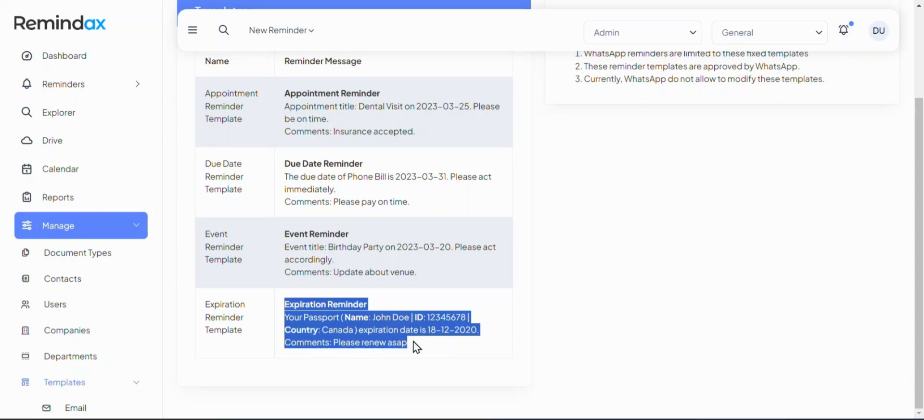
{"action": "left_click", "coordinate": [420, 345]}
{"action": "scroll", "coordinate": [122, 341], "scroll_direction": "down", "scroll_amount": 5}
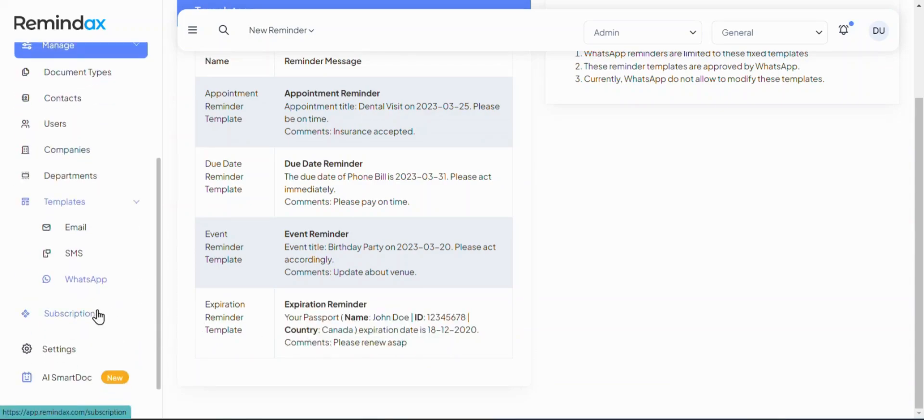
{"action": "left_click", "coordinate": [95, 315]}
Go through the Subscription page, Pricing Plans, and Billing & Invoices, which shows no invoices
{"action": "left_click", "coordinate": [143, 282]}
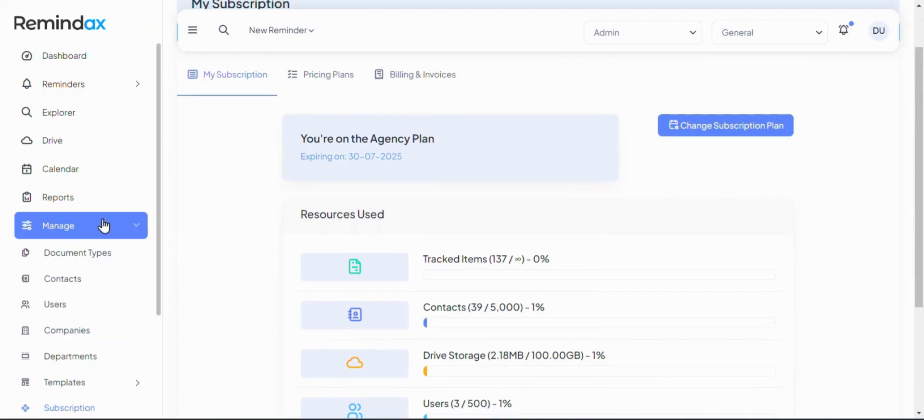
{"action": "left_click", "coordinate": [314, 89]}
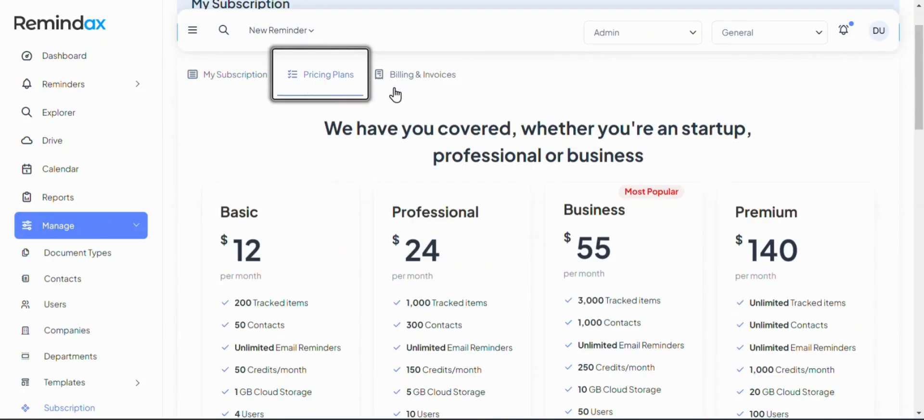
{"action": "scroll", "coordinate": [408, 182], "scroll_direction": "down", "scroll_amount": 5}
{"action": "scroll", "coordinate": [410, 199], "scroll_direction": "up", "scroll_amount": 5}
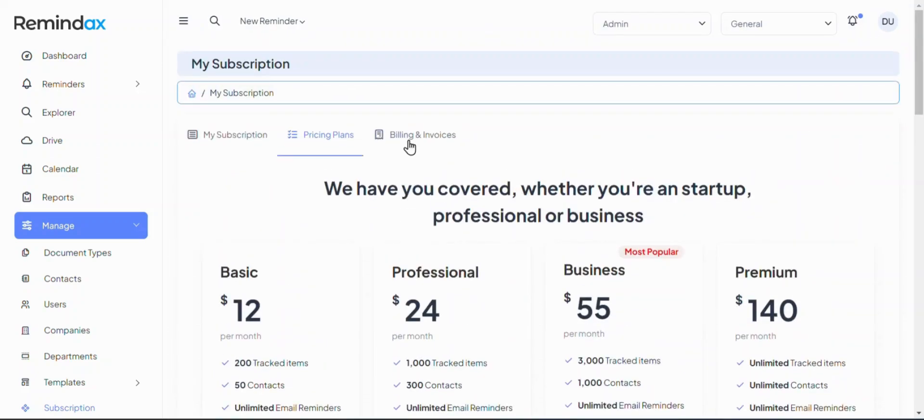
{"action": "left_click", "coordinate": [409, 144]}
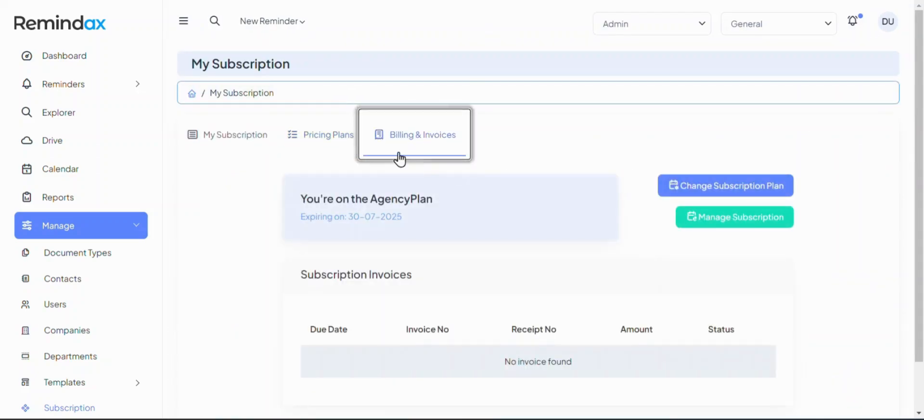
{"action": "scroll", "coordinate": [433, 211], "scroll_direction": "down", "scroll_amount": 1}
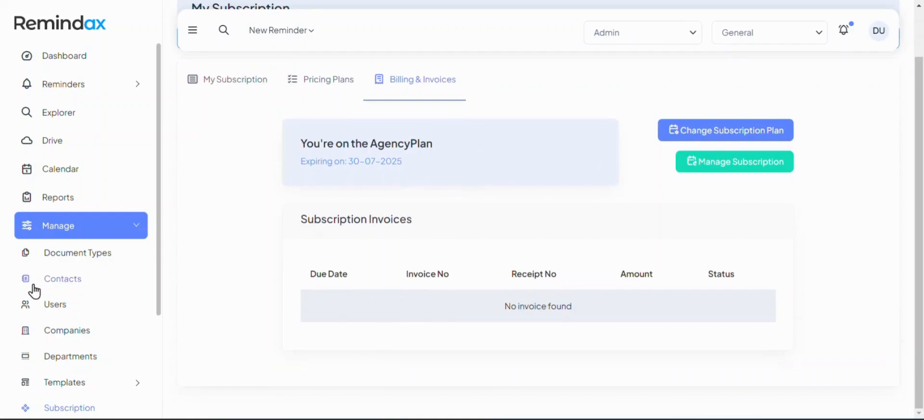
{"action": "scroll", "coordinate": [33, 289], "scroll_direction": "down", "scroll_amount": 2}
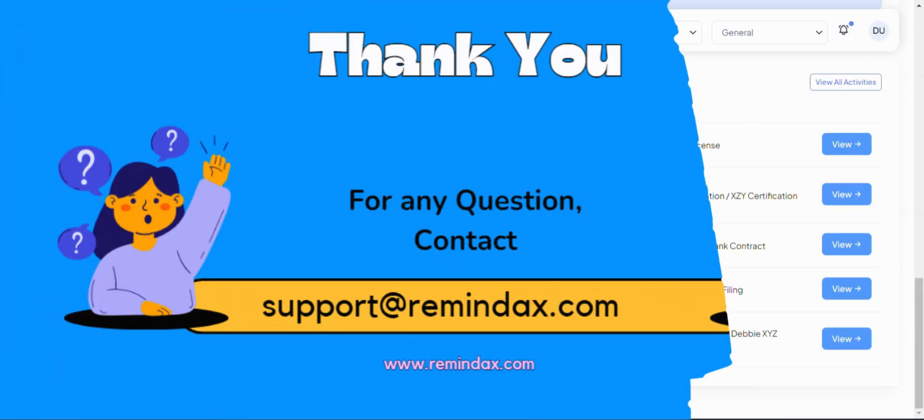